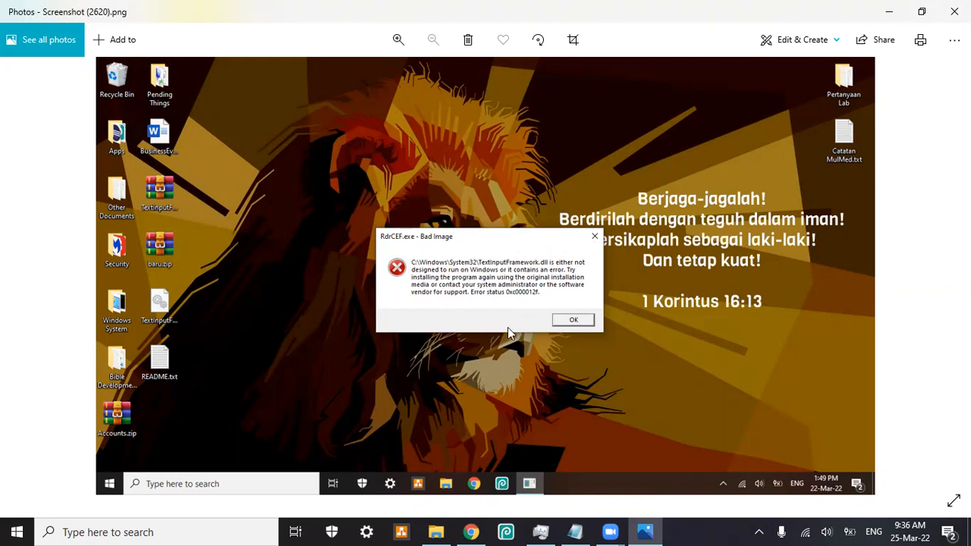
Step: Open the Fixing Steps.txt notes, review the six listed repair steps, and restore the notes window to its smaller size
left_click(575, 532)
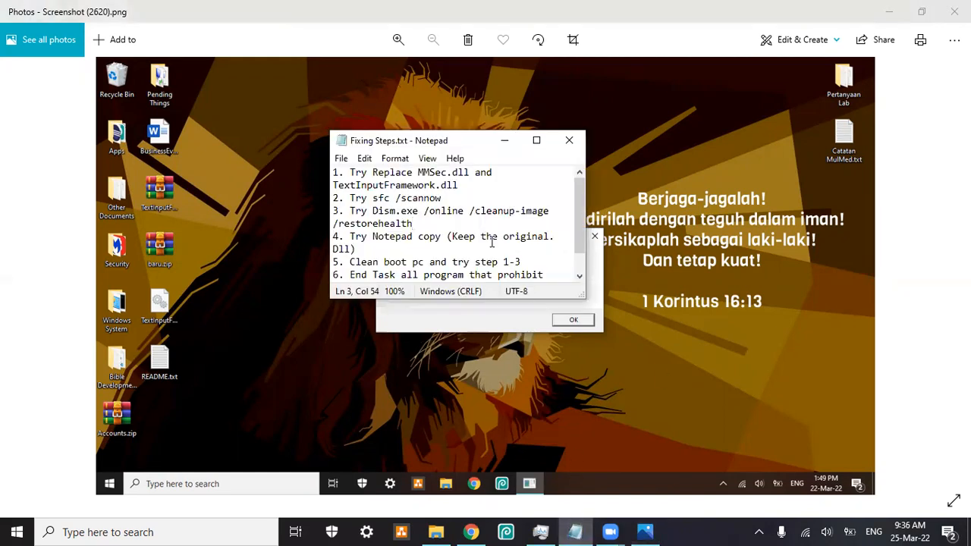
left_click(536, 138)
left_click_drag(4, 38, 527, 99)
left_click(537, 103)
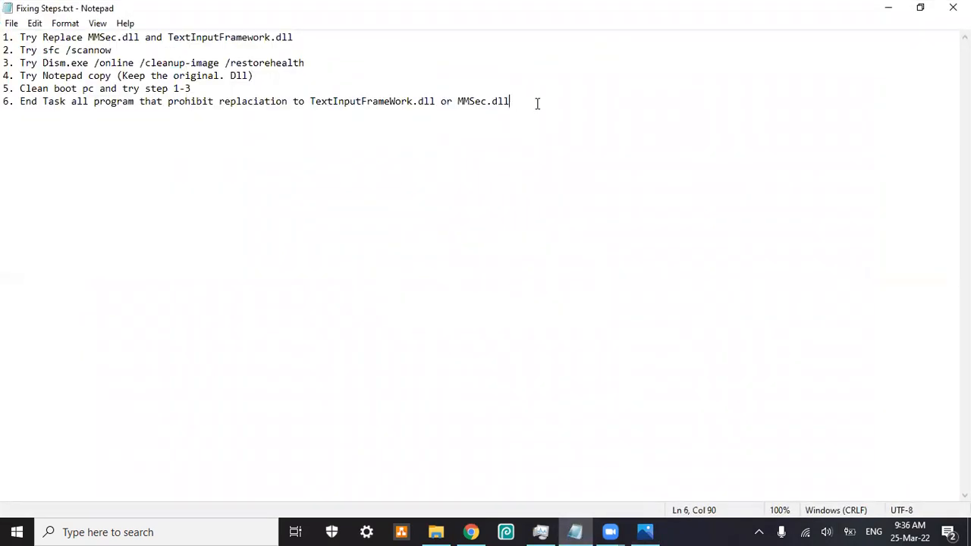
left_click_drag(3, 36, 466, 112)
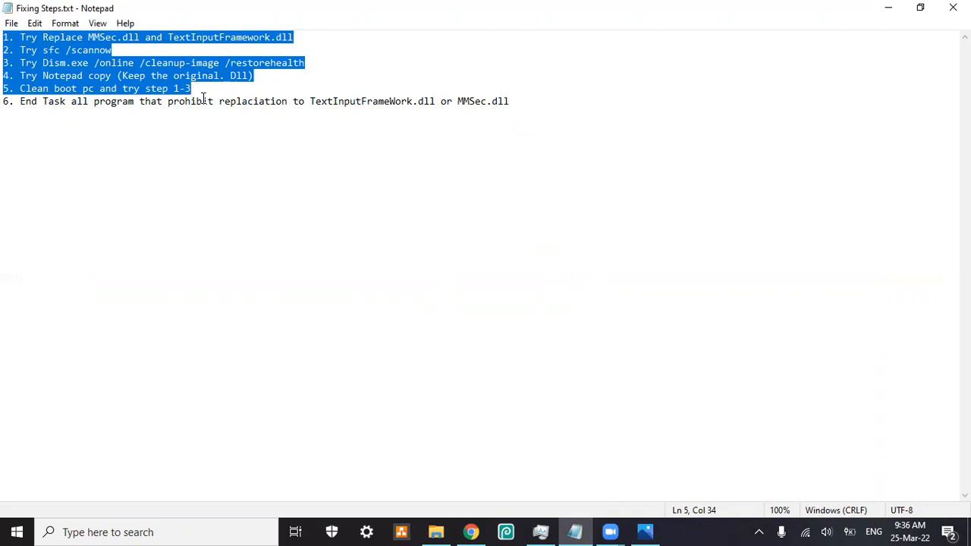
left_click(111, 124)
left_click(541, 99)
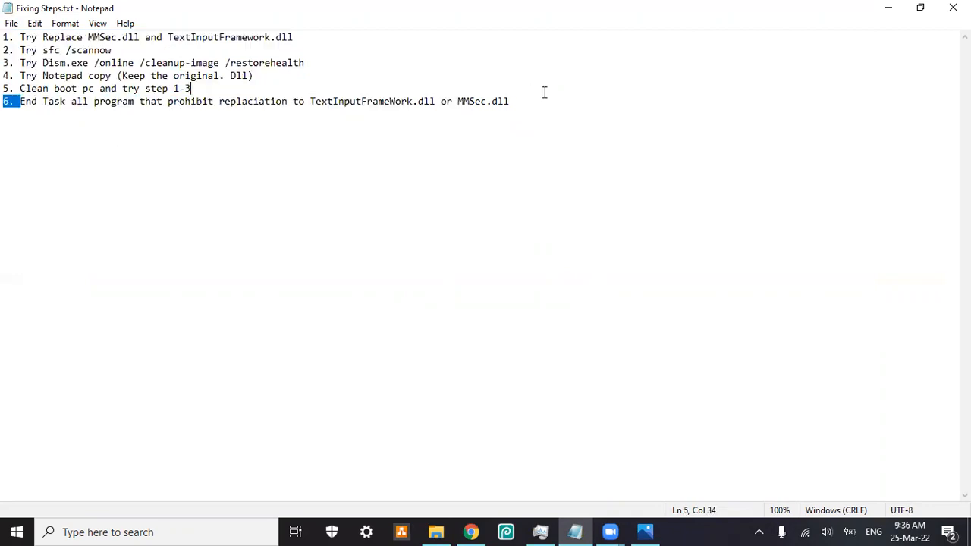
left_click_drag(552, 98, 20, 101)
left_click(219, 105)
double_click(611, 8)
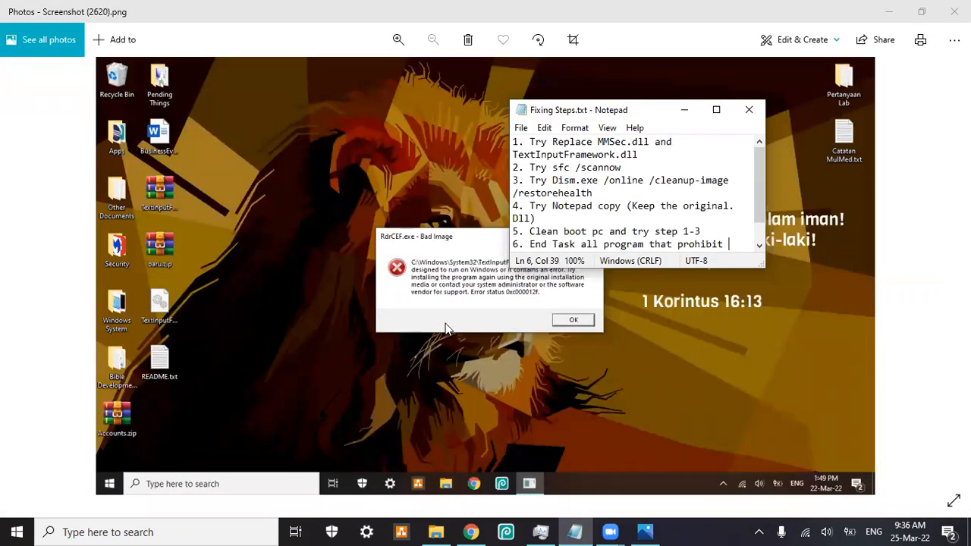
Step: Search Windows for "zoom" and return to the Bad Image error screenshot
left_click(120, 531)
type("zoom")
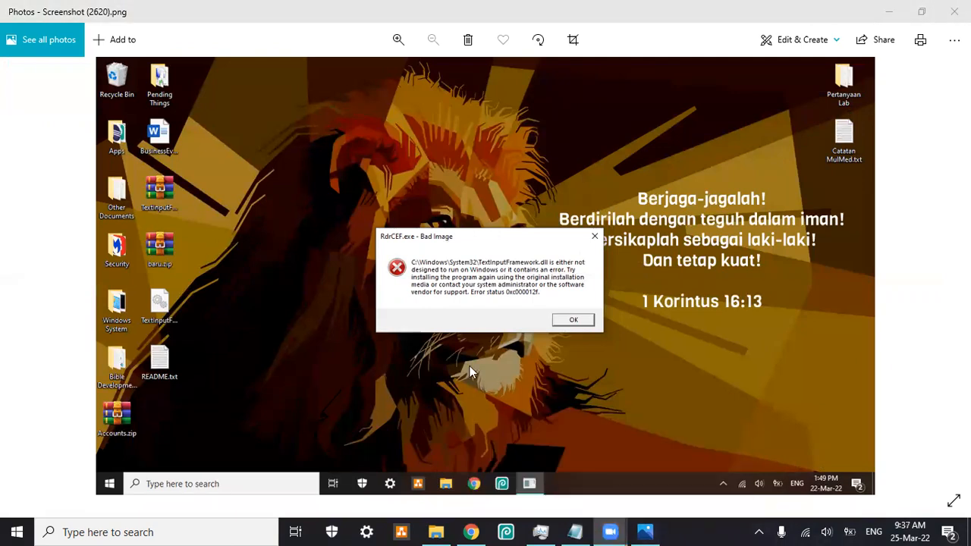
left_click(379, 490)
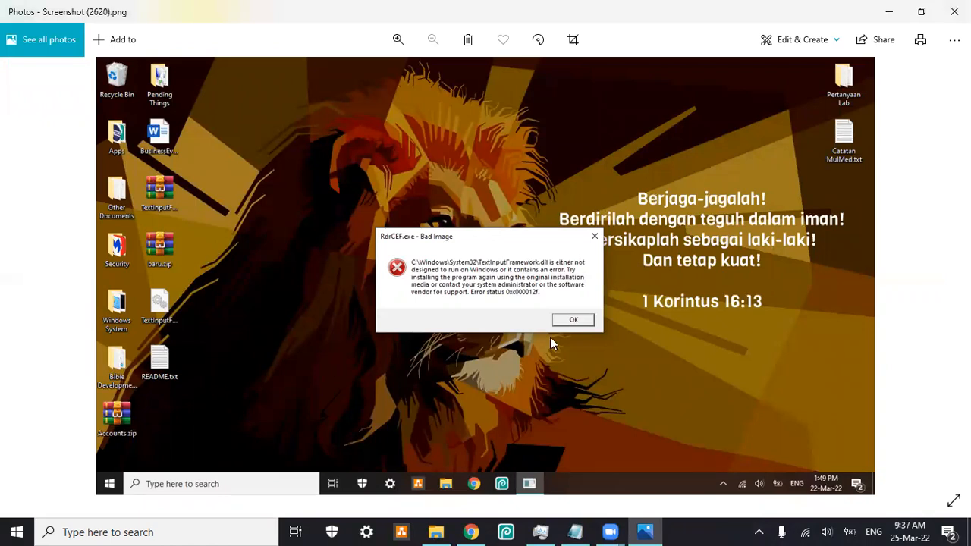
Step: Bring back the fixing notes at full size and review step 1 about replacing MMSec.dll and TextInputFramework.dll
left_click(575, 531)
left_click(714, 112)
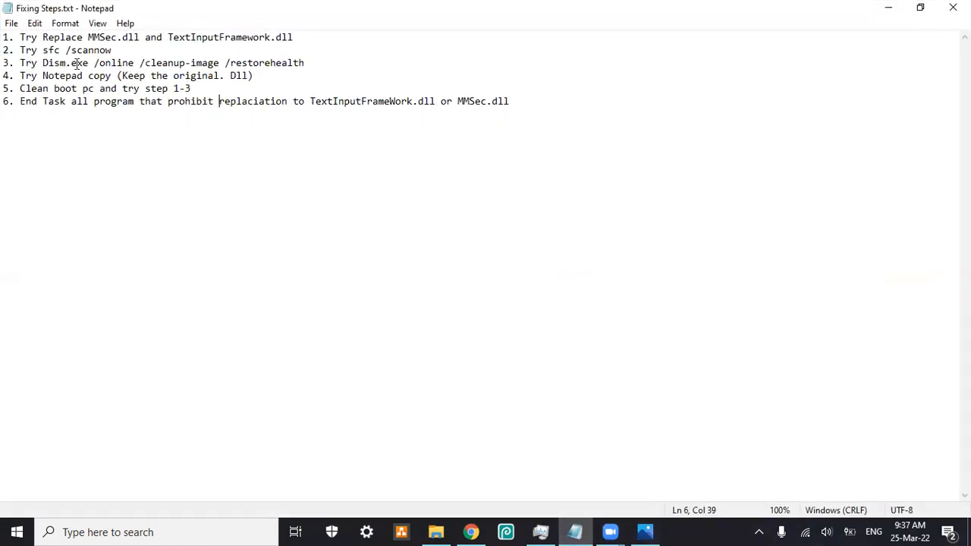
left_click_drag(18, 37, 115, 36)
left_click(115, 37)
Step: Switch to Chrome and open dll-files.com in a new tab
left_click(471, 532)
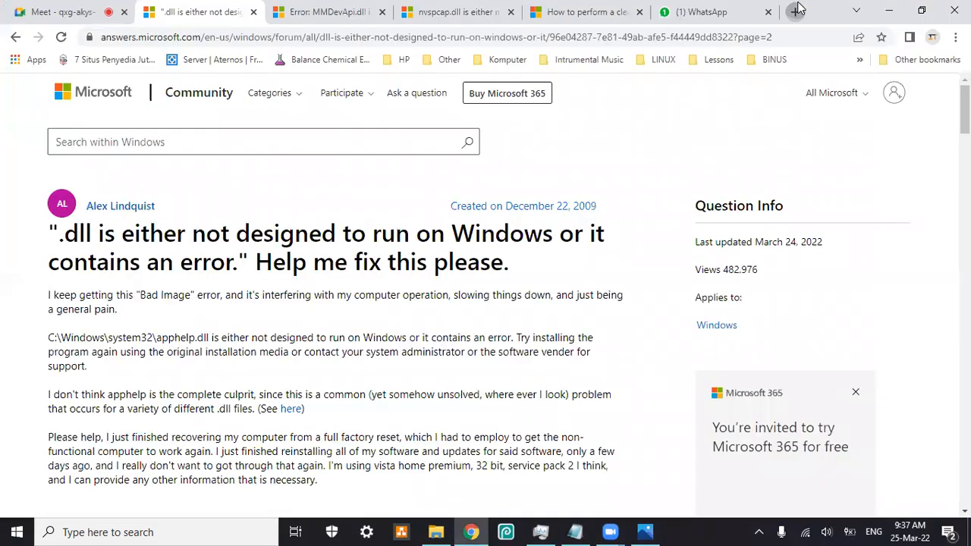
left_click(795, 12)
type(".dll")
key("Return")
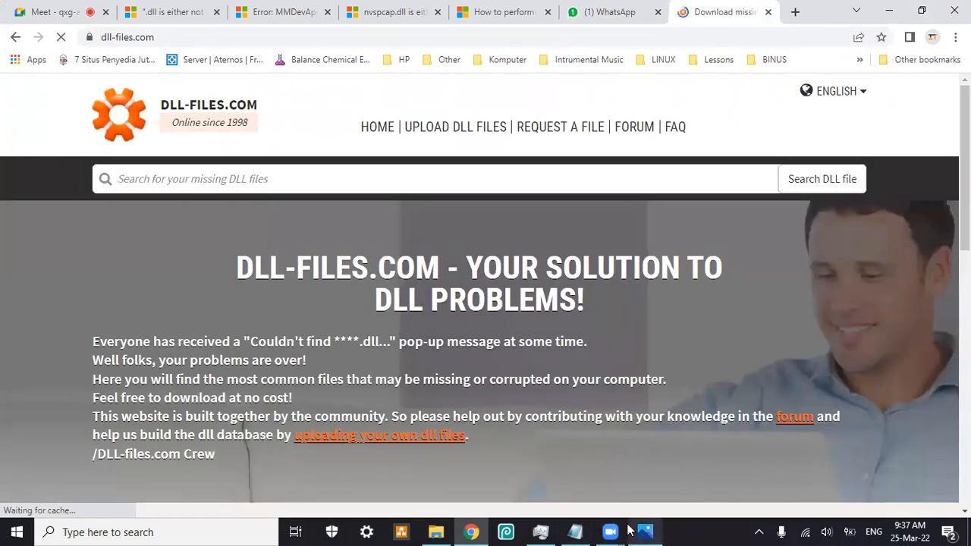
Step: Return to the Bad Image error screenshots in Photos and go from Screenshot (2620) to Screenshot (2619)
left_click(609, 532)
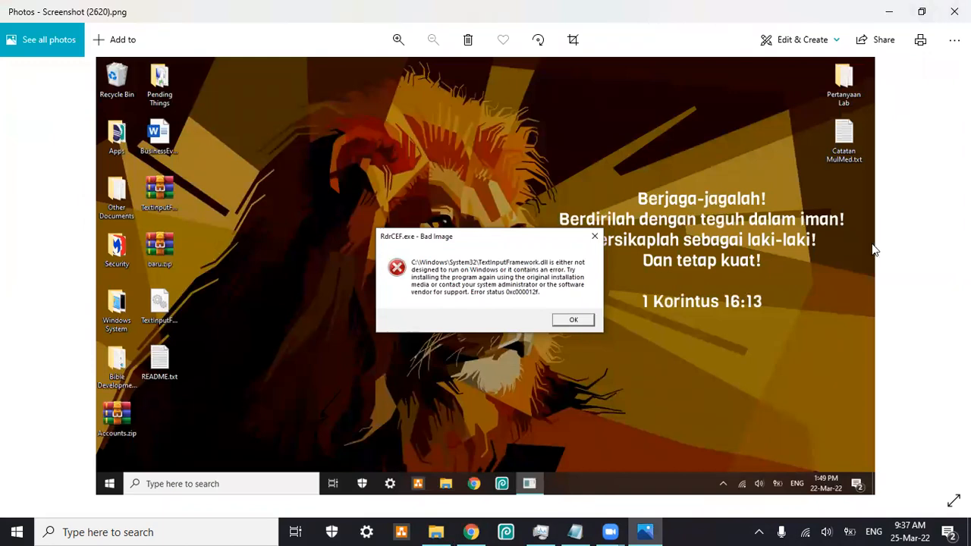
left_click(952, 270)
left_click(20, 274)
left_click(28, 283)
left_click(32, 285)
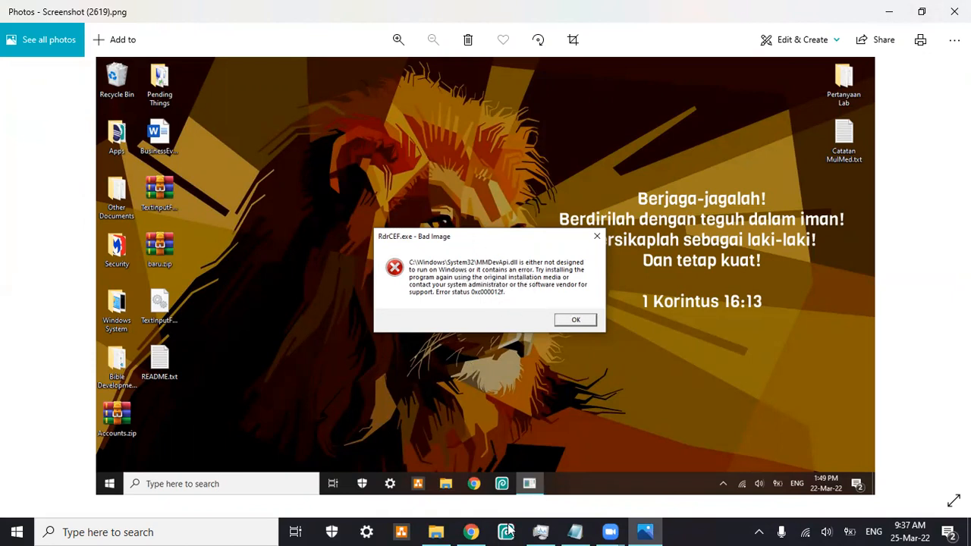
Step: Switch to Chrome, search DLL-files.com for textInputFramework.dll, and look through that file's page and its available versions
left_click(471, 532)
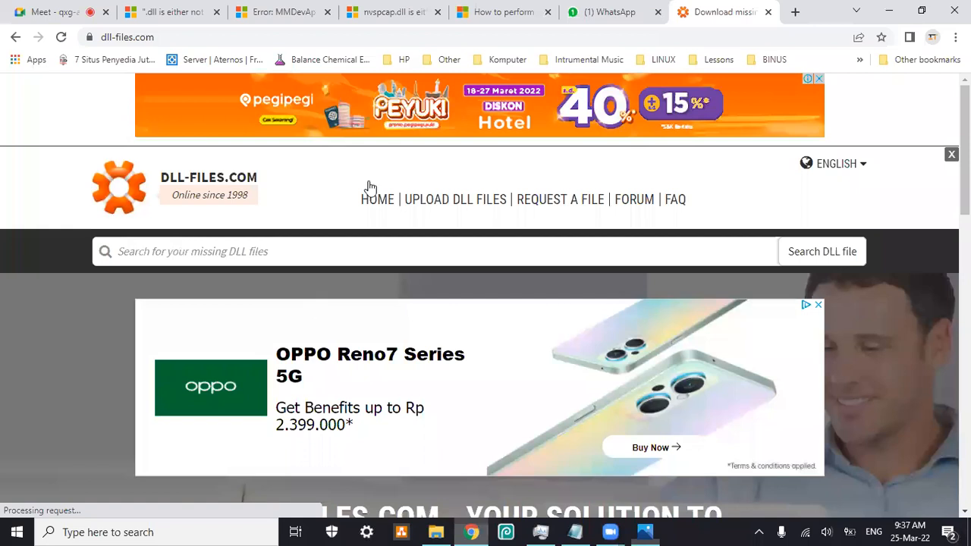
left_click(348, 243)
type("textInputFramework.dll")
left_click(212, 286)
left_click(826, 261)
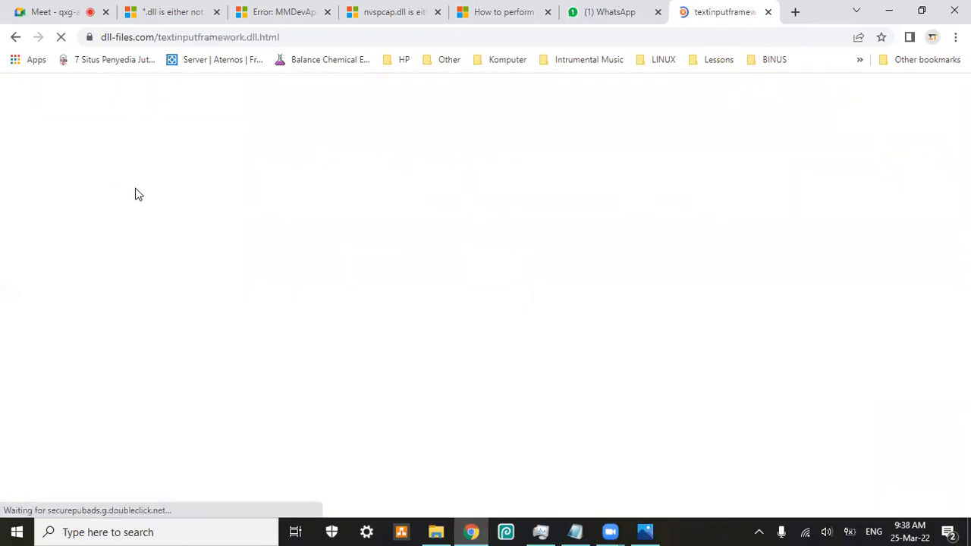
scroll(435, 379, "down", 2)
scroll(531, 304, "down", 5)
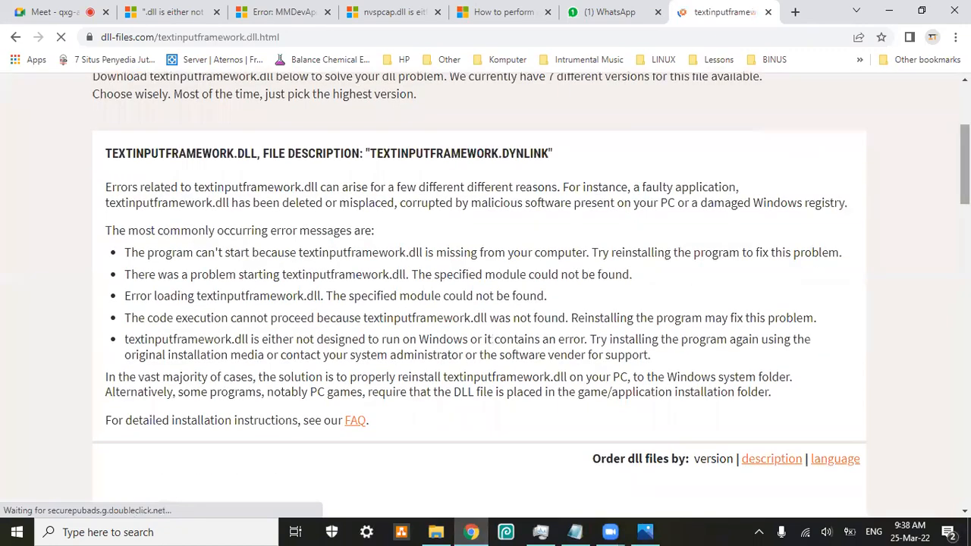
scroll(544, 307, "up", 5)
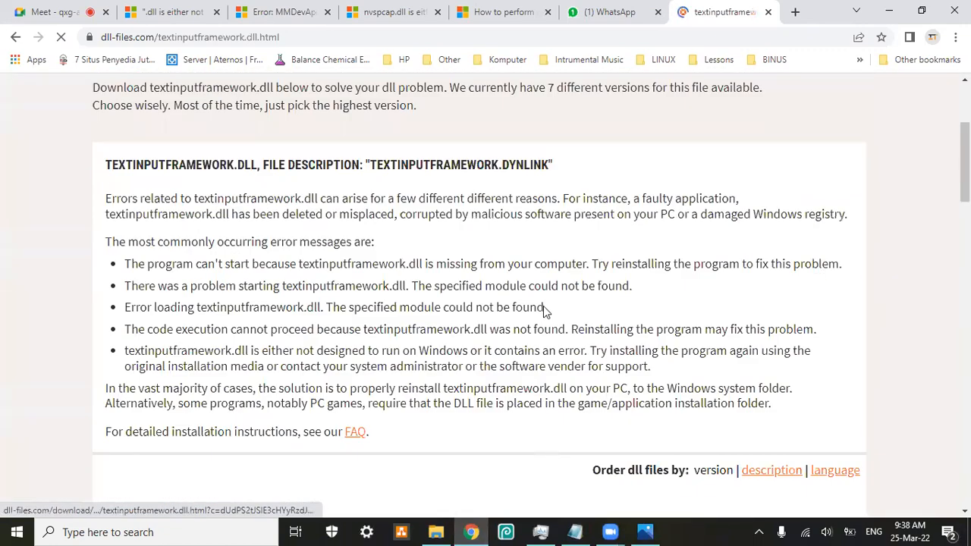
scroll(428, 341, "down", 7)
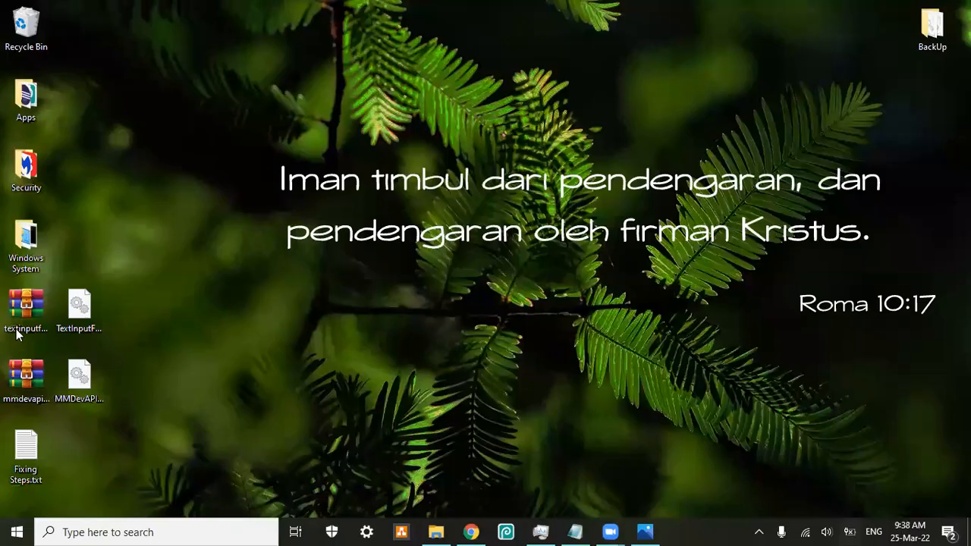
Step: Go to the desktop and point out the textinputframework archive and the TextInputFramework.dll file beside it
left_click(16, 329)
left_click(85, 317)
left_click_drag(155, 280, 53, 345)
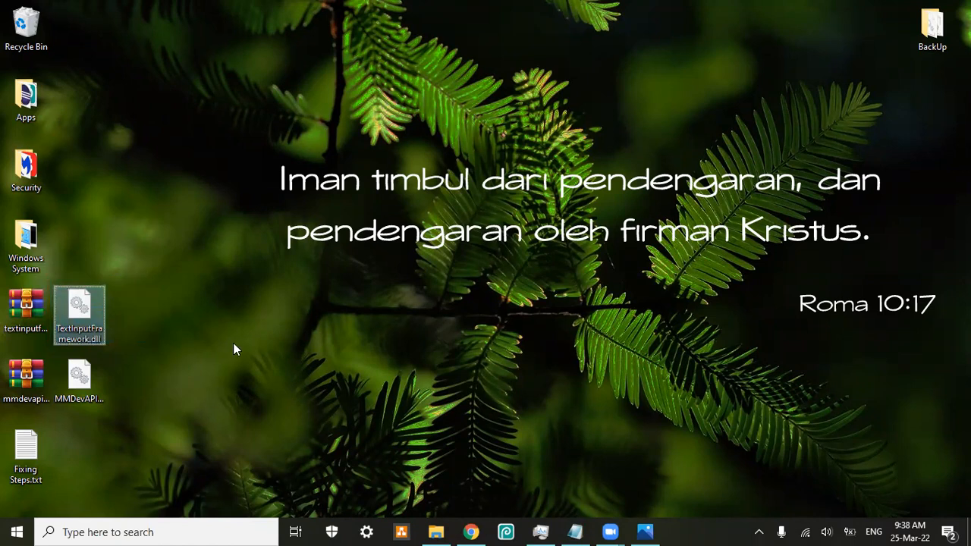
left_click(246, 205)
right_click(243, 182)
left_click(213, 224)
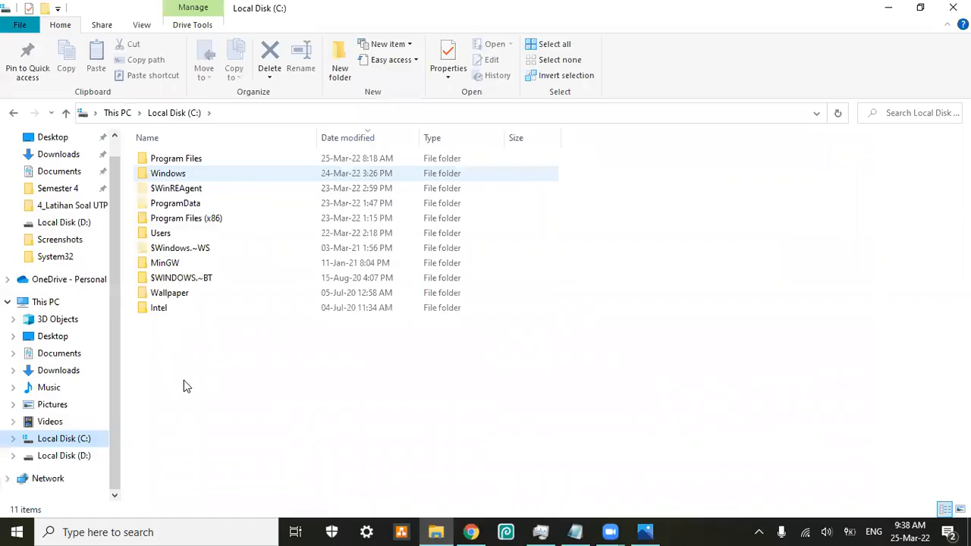
Step: Open the C:\Windows\System32 folder in File Explorer
key("Return")
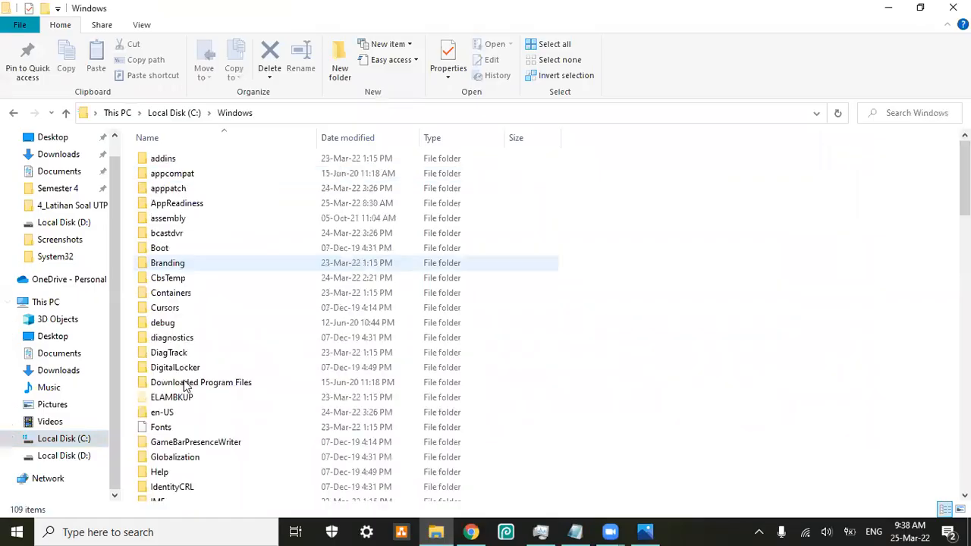
scroll(213, 440, "down", 5)
scroll(214, 435, "down", 10)
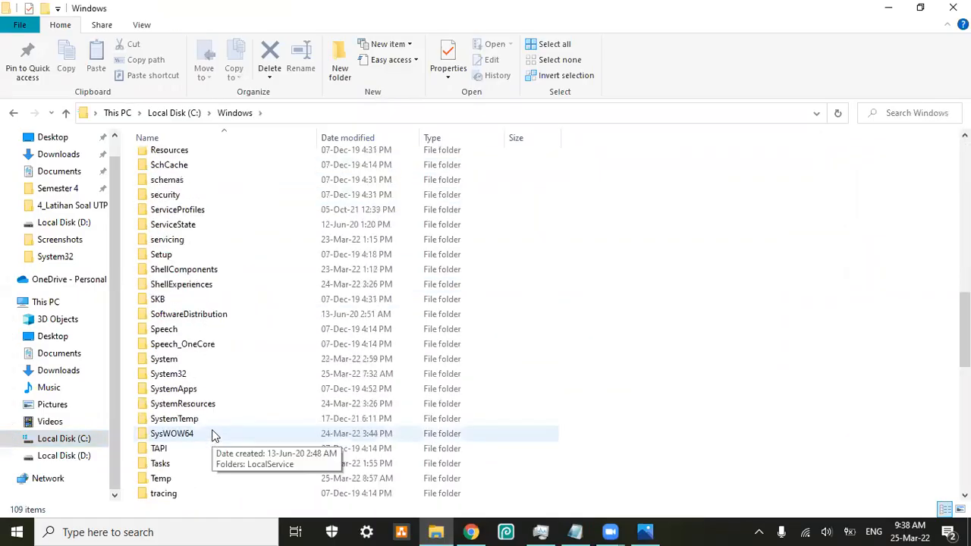
left_click(191, 374)
key("Return")
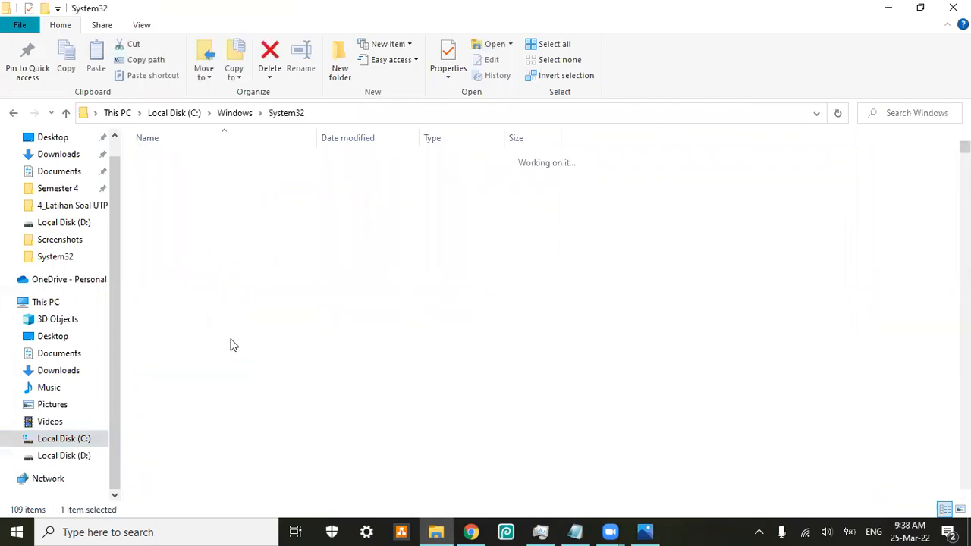
Step: Select TextInputFramework.dll in System32 and shrink the folder window so the desktop copy of the file is visible beside it
left_click_drag(965, 147, 964, 414)
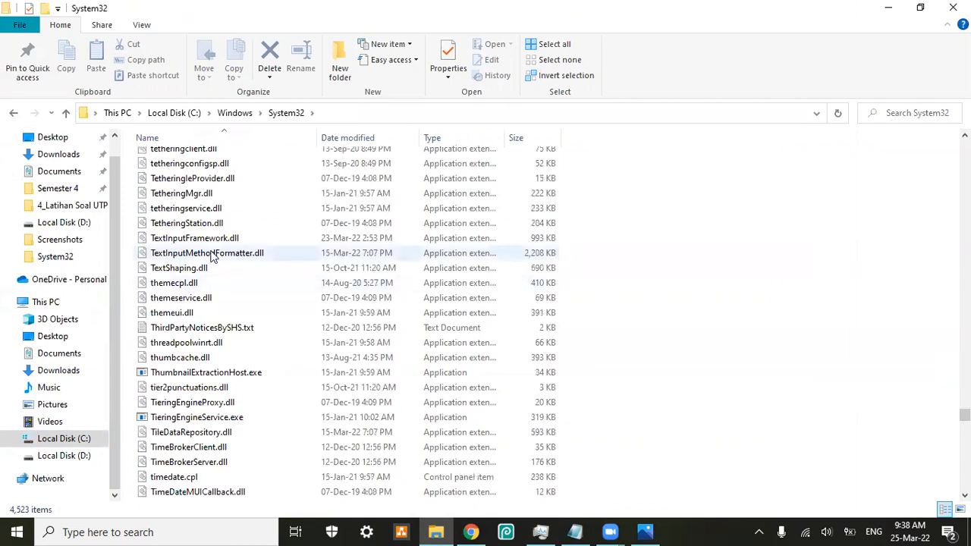
left_click(235, 241)
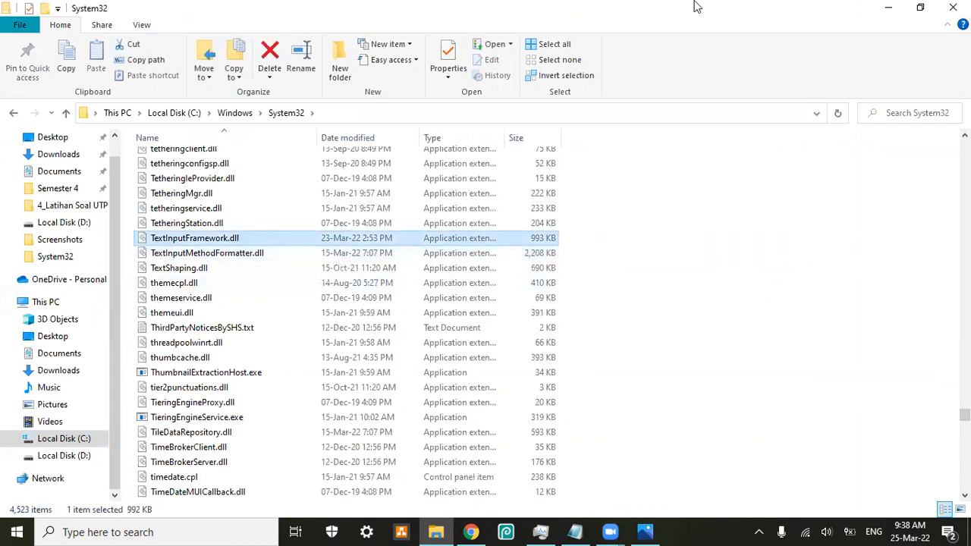
double_click(641, 9)
left_click(96, 338)
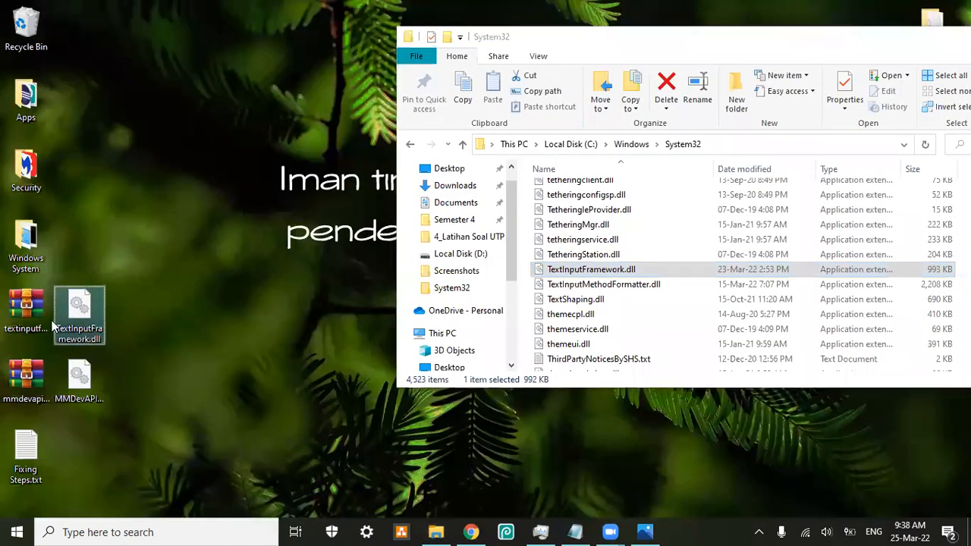
left_click_drag(529, 43, 511, 49)
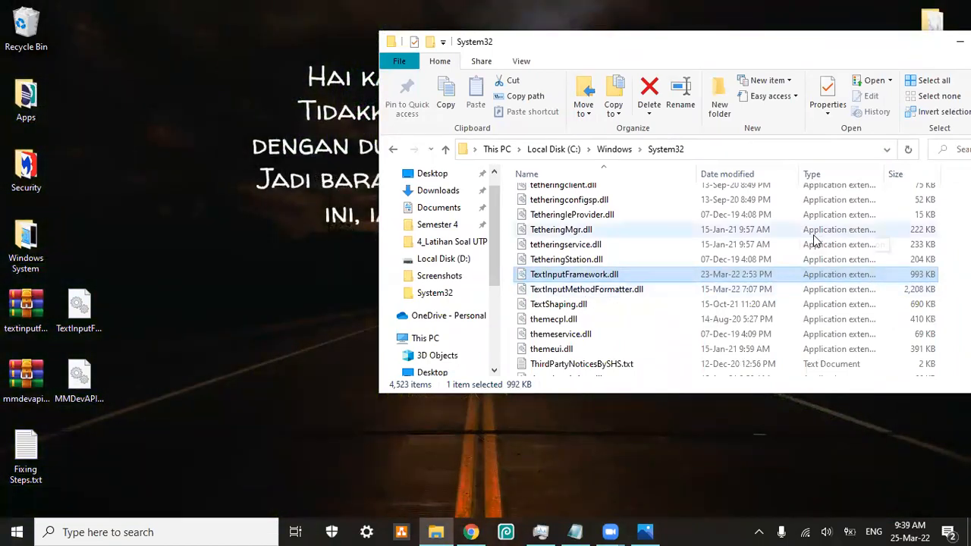
Step: Switch to the fixing notes and review step 2, "Try sfc /scannow"
left_click(575, 531)
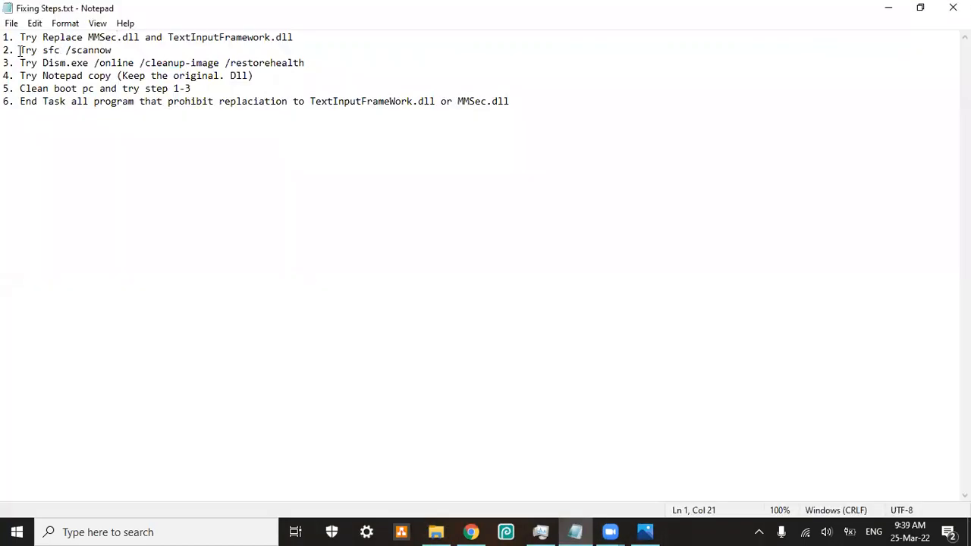
left_click_drag(18, 50, 134, 50)
left_click(145, 110)
Step: Search Windows for "cmd" and open a standard Command Prompt
left_click(190, 526)
type("cmd")
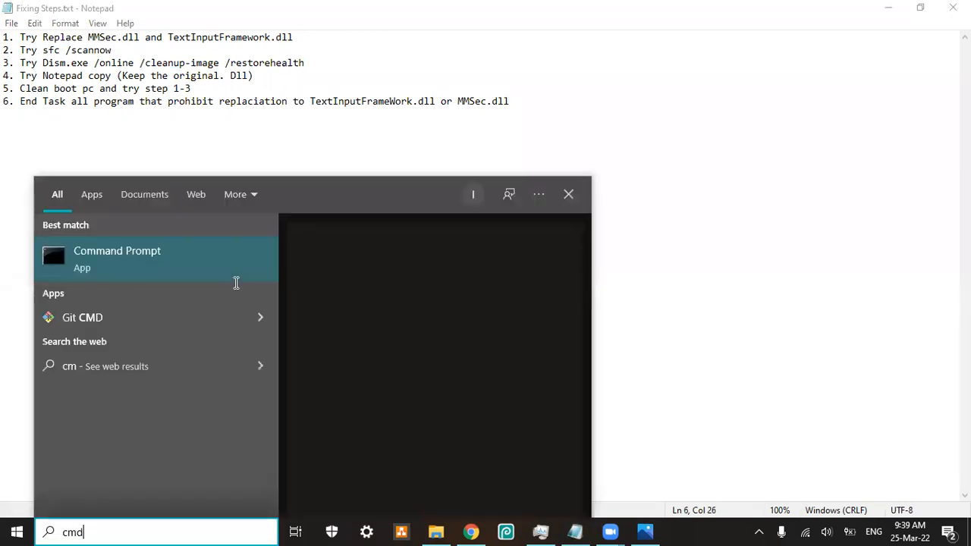
left_click(235, 283)
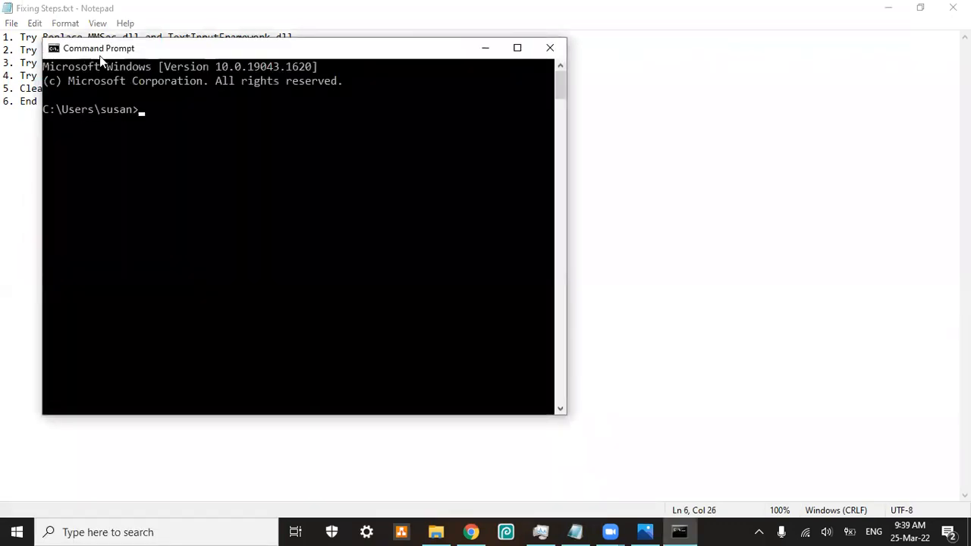
Step: Copy the command "sfc /scannow" from step 2 of the notes and close the standard Command Prompt
left_click(45, 50)
left_click_drag(44, 50, 112, 50)
key("super+c")
left_click(679, 532)
left_click(715, 49)
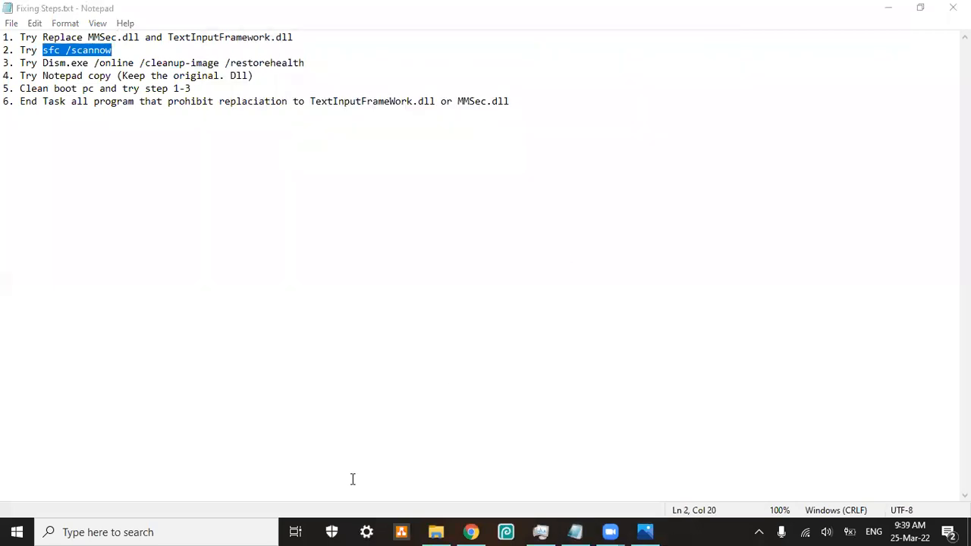
Step: Search Windows for "cmd" and launch Command Prompt as administrator
left_click(226, 531)
type("cmd")
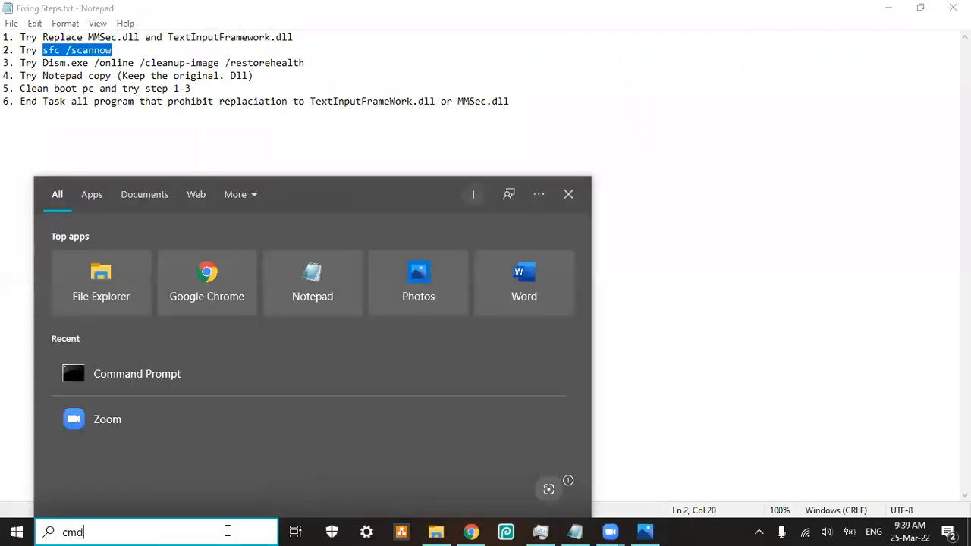
right_click(189, 259)
left_click(490, 230)
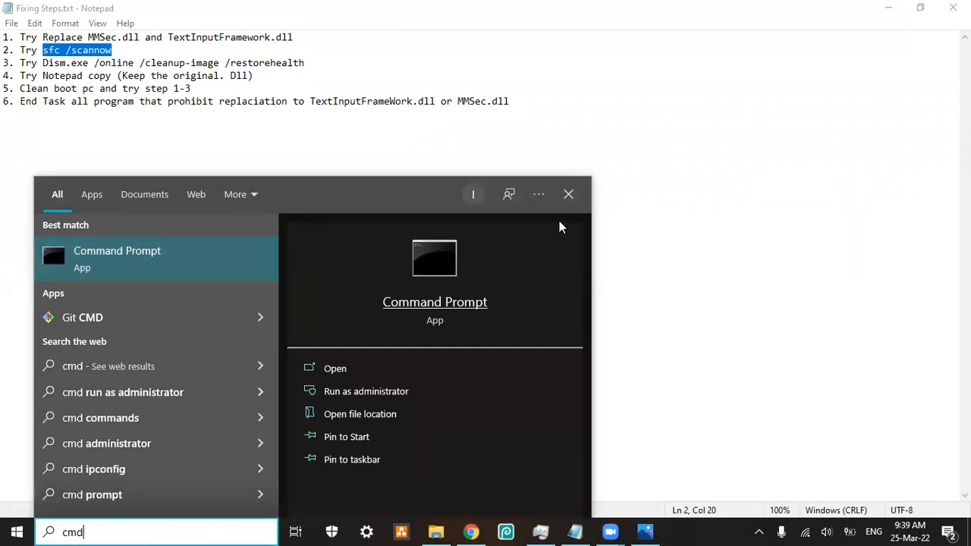
left_click(704, 218)
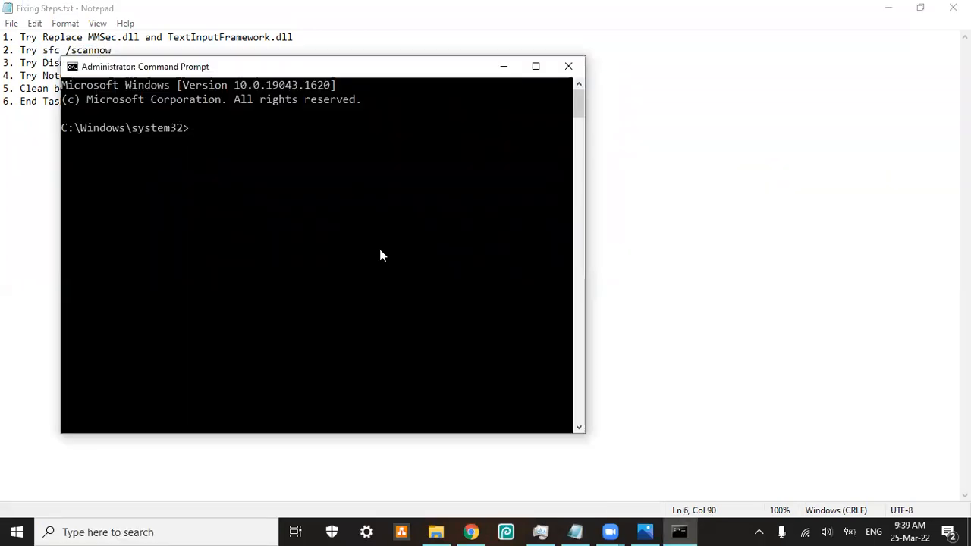
Step: Paste "sfc /scannow" at the administrator prompt, erase it without running it, and close the Command Prompt
right_click(380, 252)
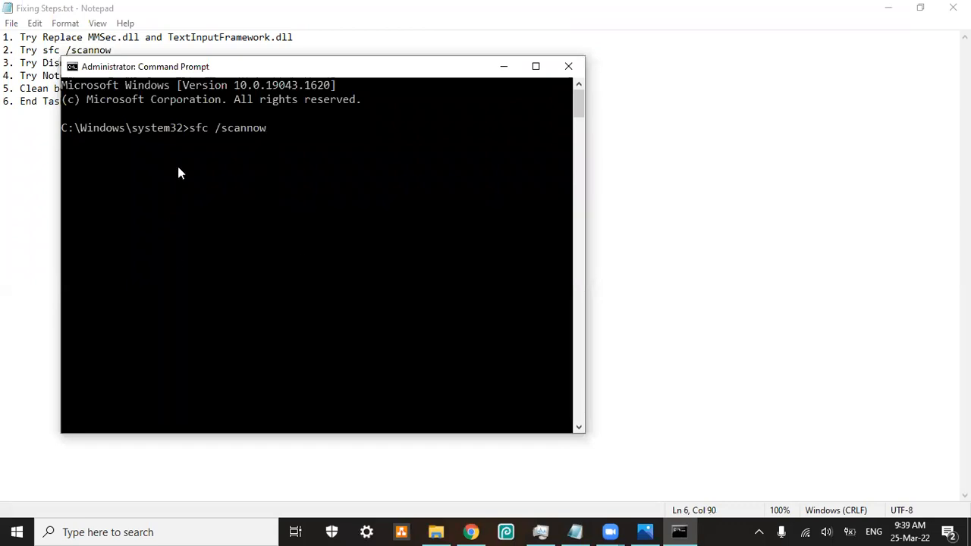
key("BackSpace")
key("BackSpace")
key("BackSpace")
key("BackSpace")
key("BackSpace")
key("BackSpace")
key("BackSpace")
key("BackSpace")
key("BackSpace")
key("BackSpace")
key("BackSpace")
key("BackSpace")
left_click(568, 66)
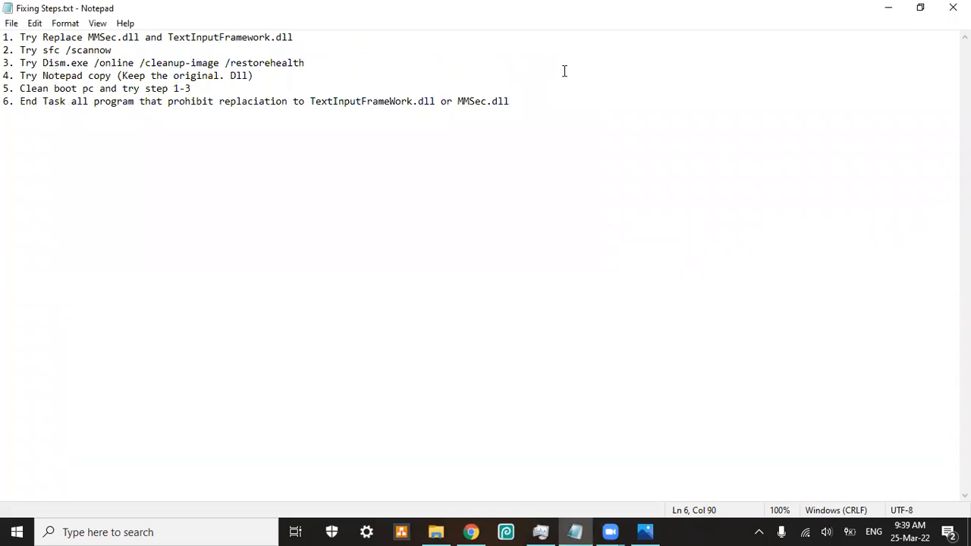
Step: Switch to Chrome and highlight the command "dism /online /cleanup-image /restorehealth" in the MMDevApi error thread
left_click(45, 63)
key("alt+Tab")
scroll(351, 349, "down", 6)
scroll(364, 324, "up", 3)
scroll(379, 311, "down", 8)
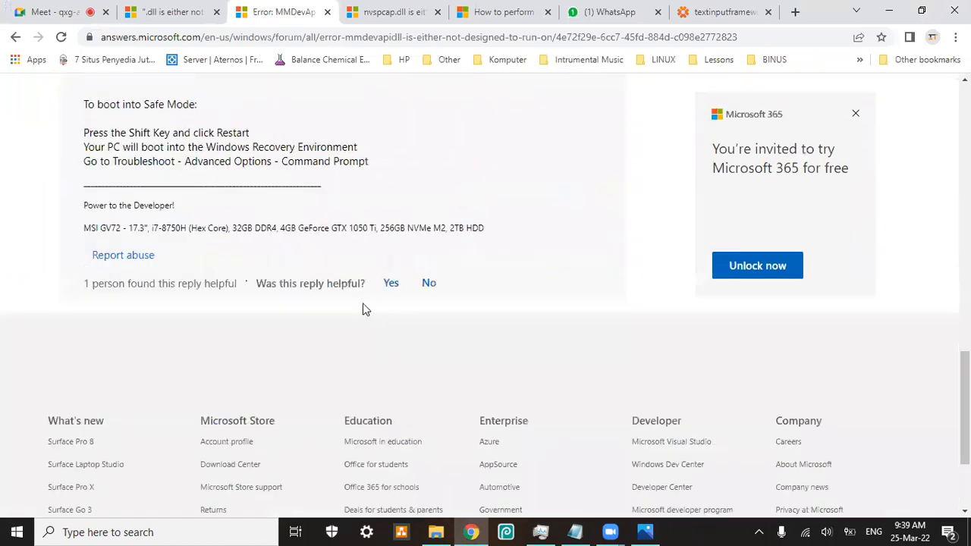
scroll(375, 305, "up", 4)
left_click_drag(79, 230, 367, 250)
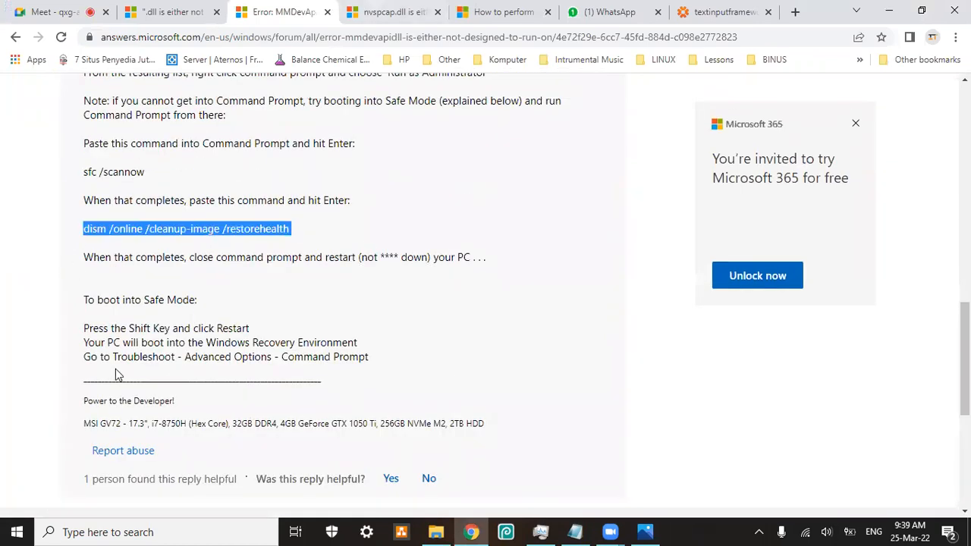
Step: Highlight "Dism.exe /online /cleanup-image /restorehealth" in the DISM instructions of the nvspcap.dll thread, and deselect it
key("ctrl+Tab")
mouse_move(188, 369)
left_mouse_down()
mouse_move(440, 371)
mouse_move(189, 369)
left_mouse_up()
left_click(446, 372)
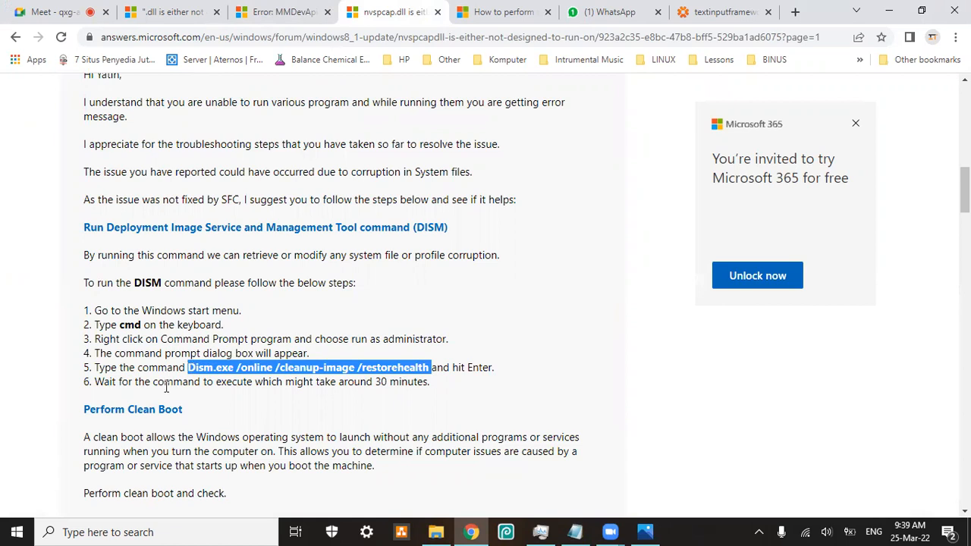
left_click(283, 410)
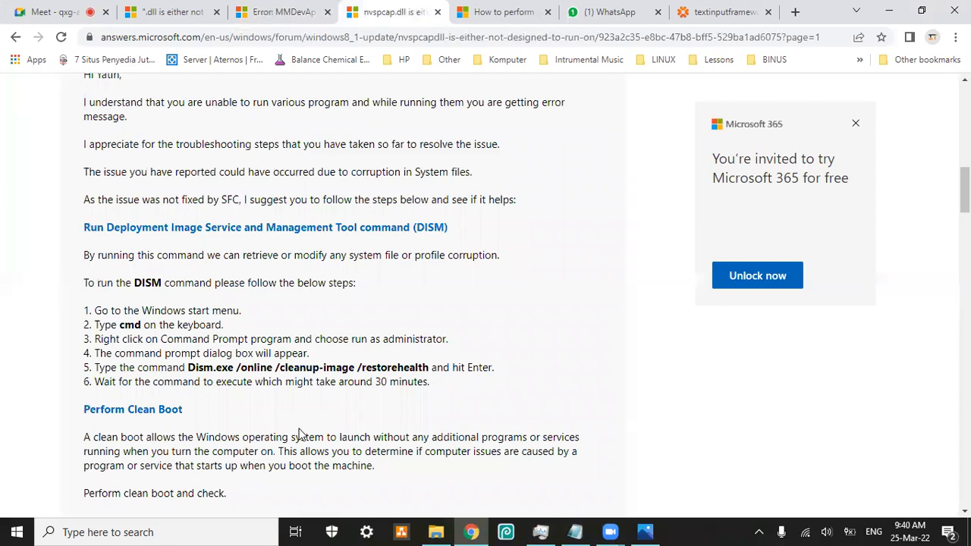
Step: Return to the Fixing Steps.txt notes, highlight "Notepad copy" in step 4, and restore the notes window to its smaller size
left_click(576, 531)
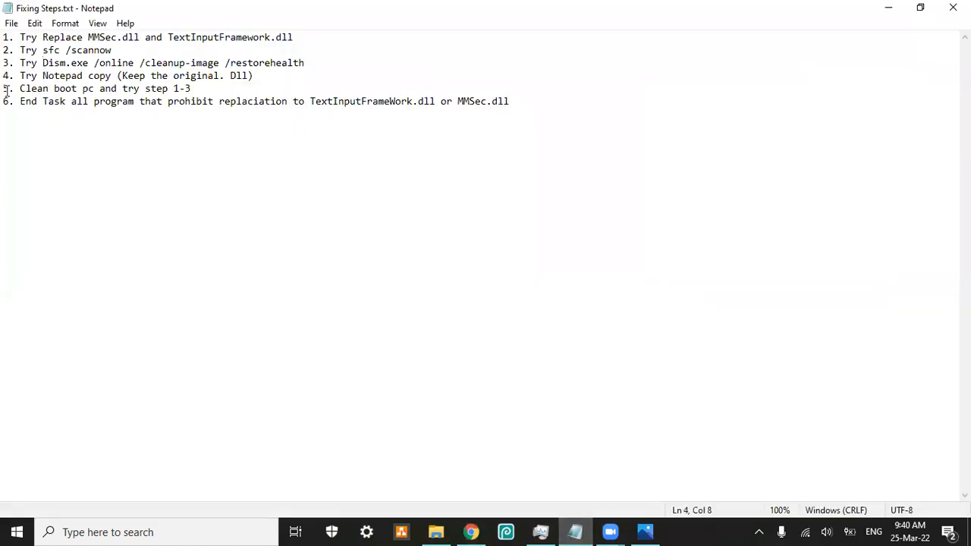
left_click_drag(41, 76, 111, 76)
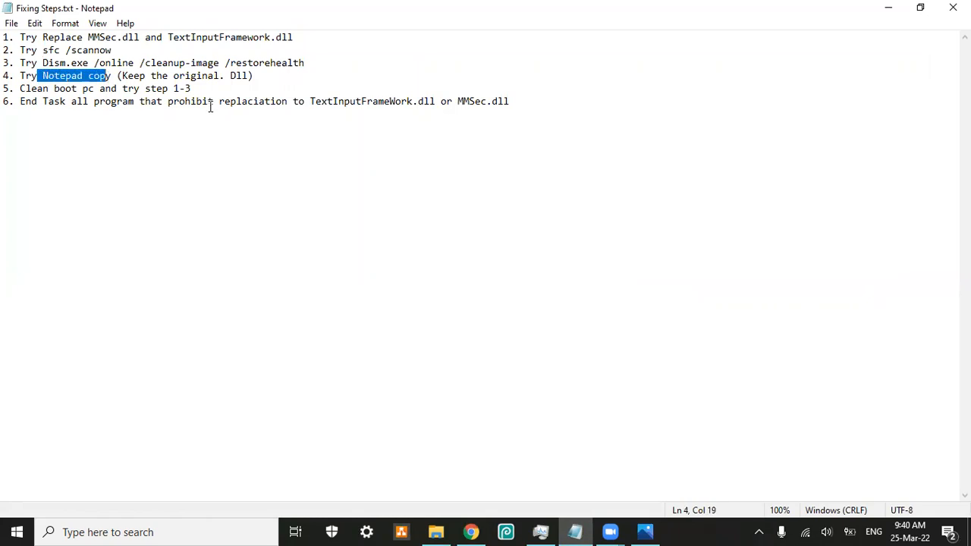
double_click(660, 11)
Step: Go to the desktop and open its copy of TextInputFramework.dll with Notepad
left_click(77, 312)
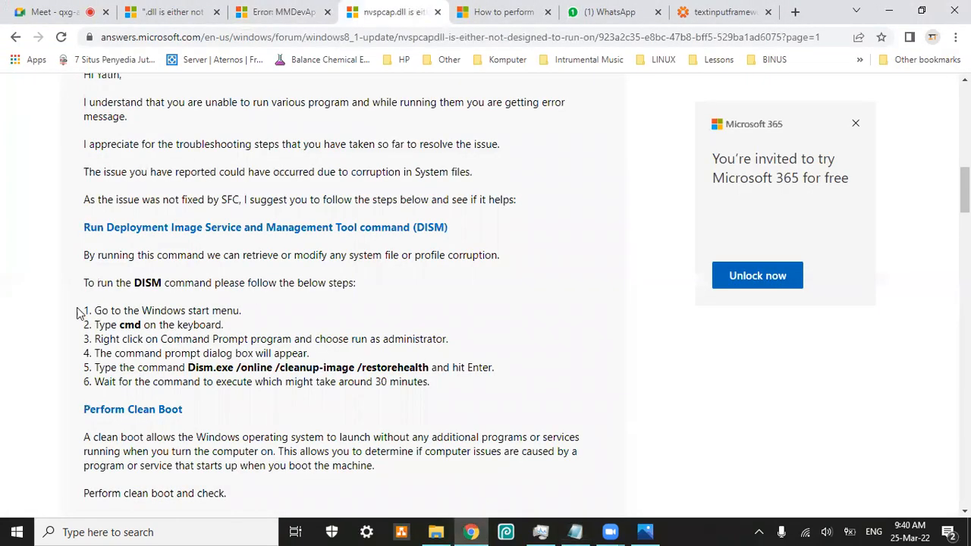
left_click(80, 315)
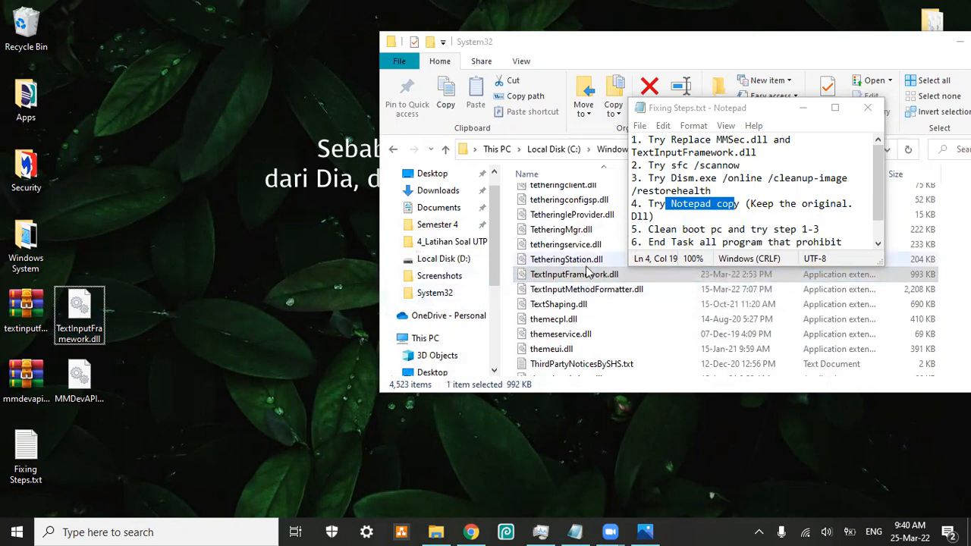
right_click(80, 311)
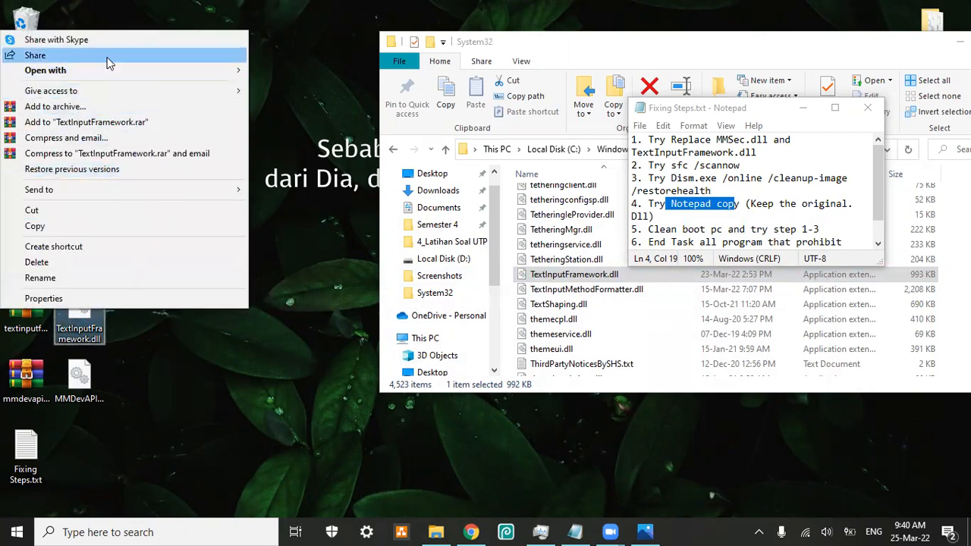
mouse_move(110, 73)
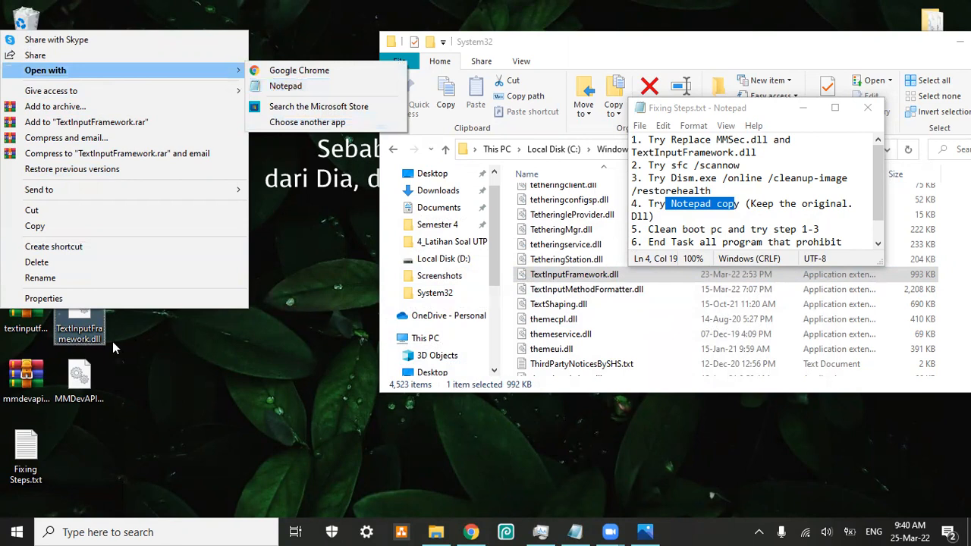
left_click(282, 86)
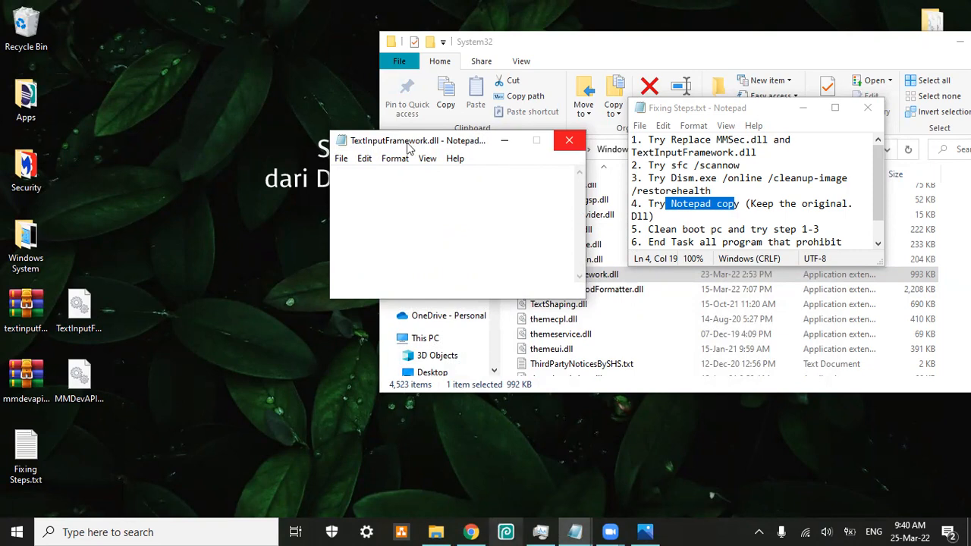
Step: Move the TextInputFramework.dll text window clear of System32, select all of its contents, and close the file
left_click_drag(411, 147, 213, 121)
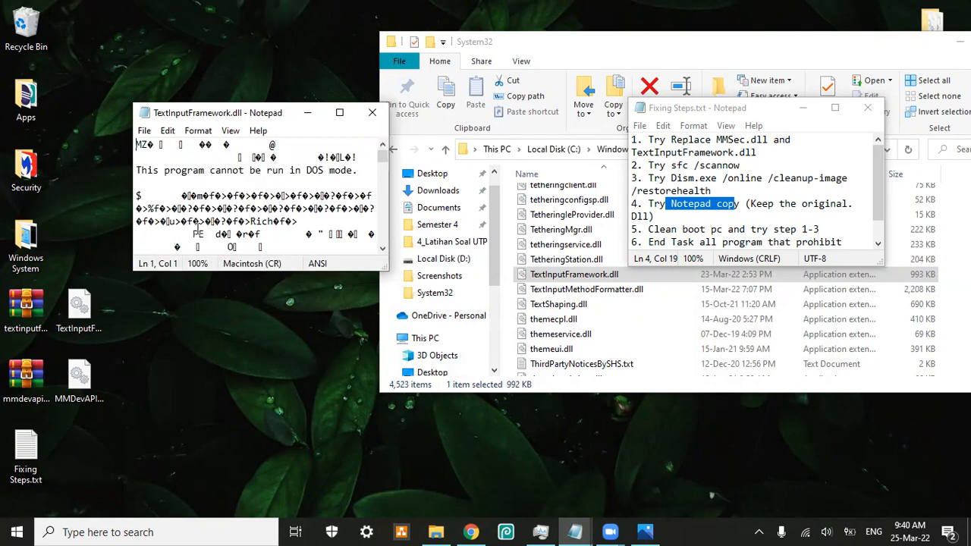
mouse_move(380, 156)
left_mouse_down()
mouse_move(387, 244)
mouse_move(382, 155)
left_mouse_up()
left_click(251, 208)
key("ctrl+a")
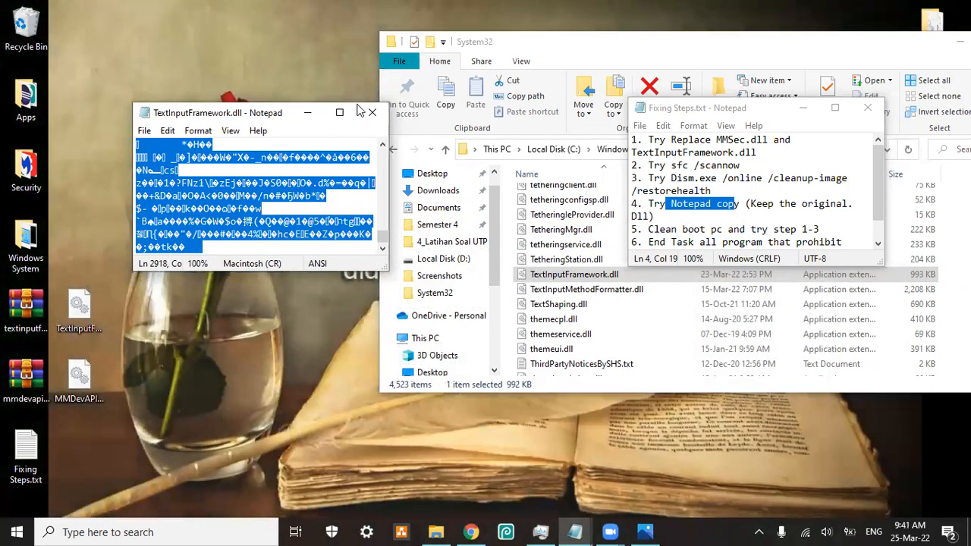
left_click(372, 112)
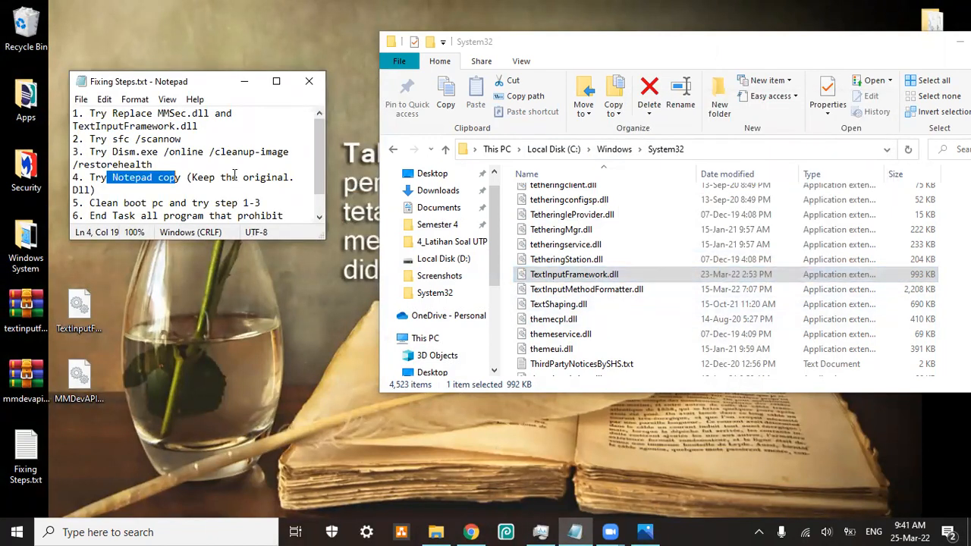
key("ctrl+a")
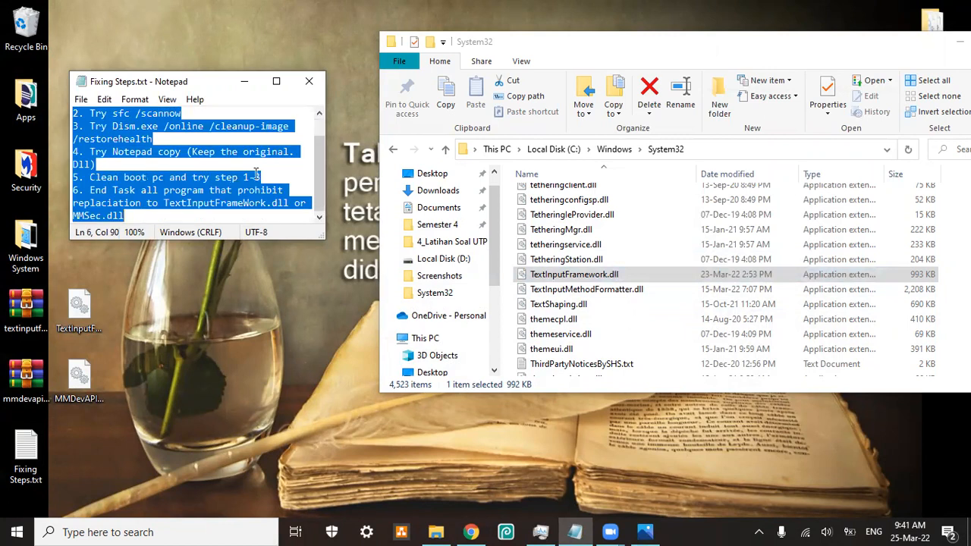
left_click(308, 255)
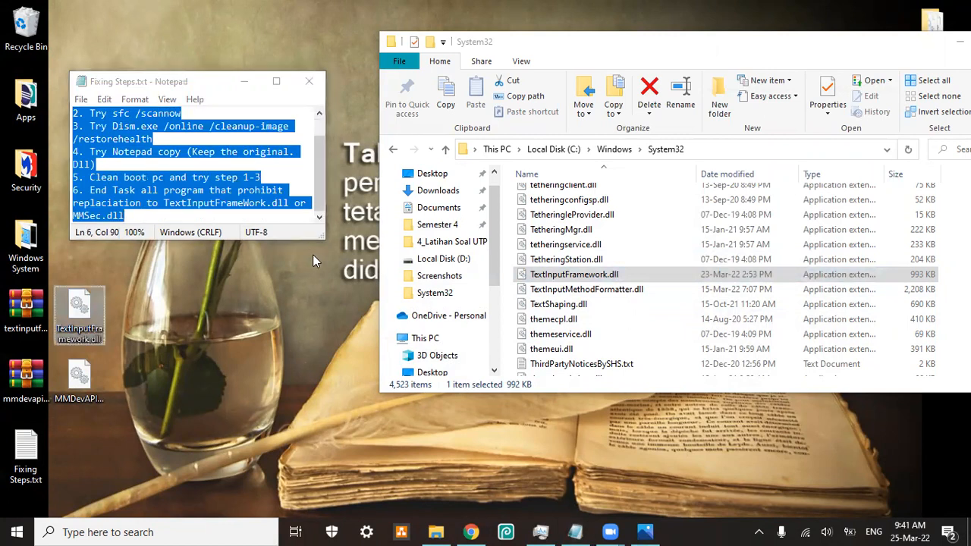
right_click(345, 159)
left_click(309, 203)
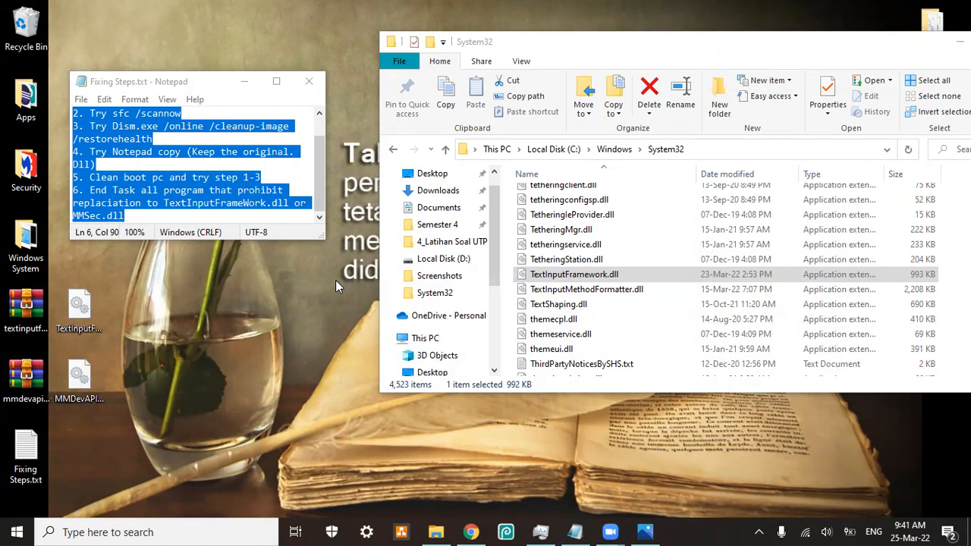
Step: Highlight "Clean boot pc" in step 5 of the notes
left_click(194, 203)
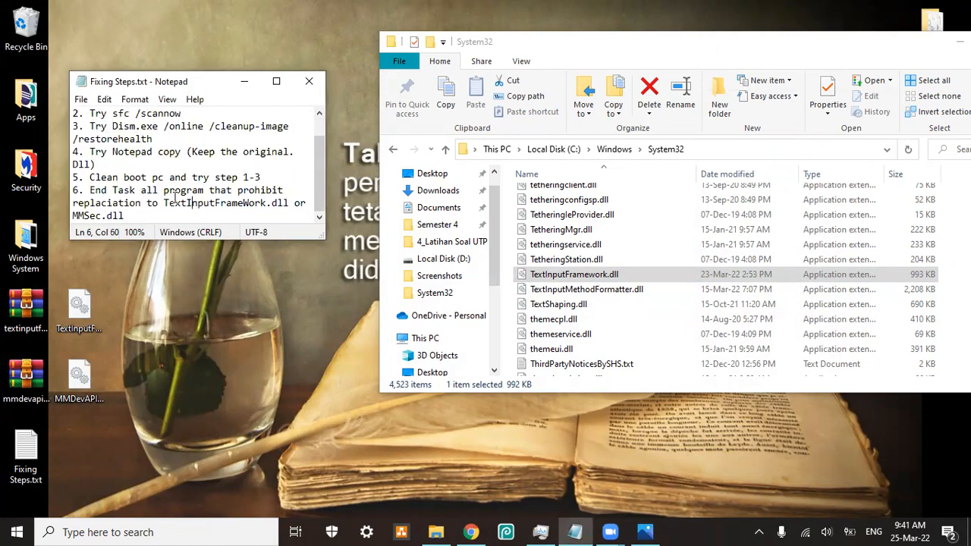
left_click_drag(91, 180, 265, 176)
left_click(243, 177)
left_click_drag(90, 177, 164, 179)
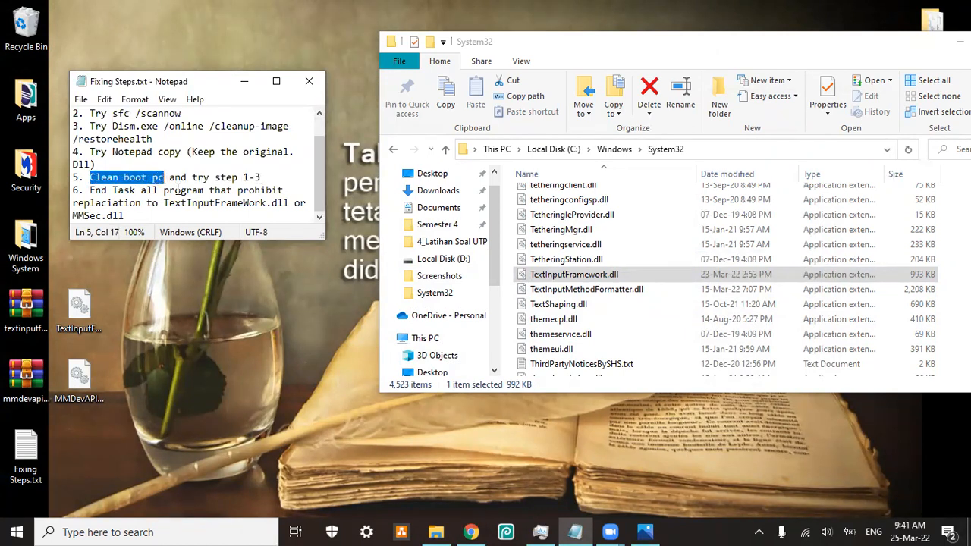
Step: Search Windows for "system", open System Configuration, and list its services with all Microsoft services hidden
left_click(201, 530)
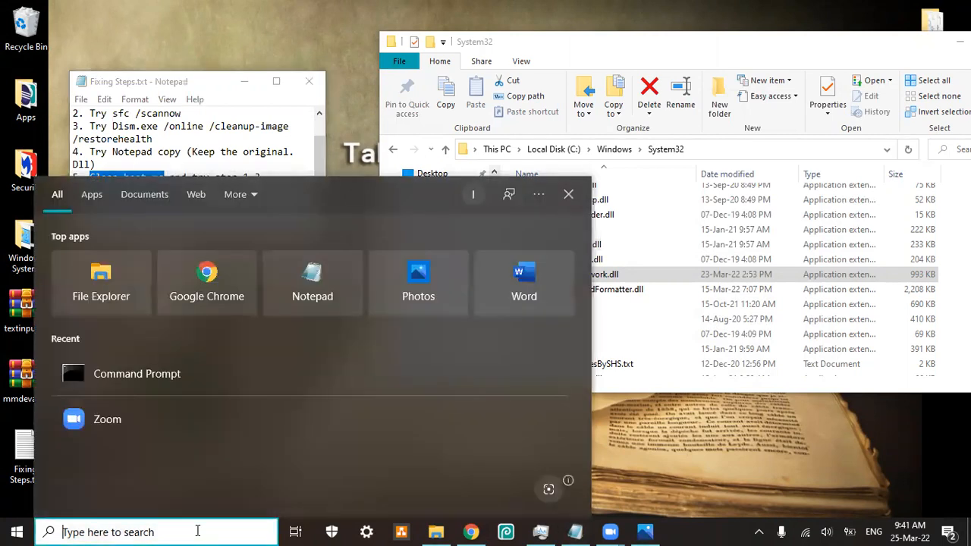
type("system")
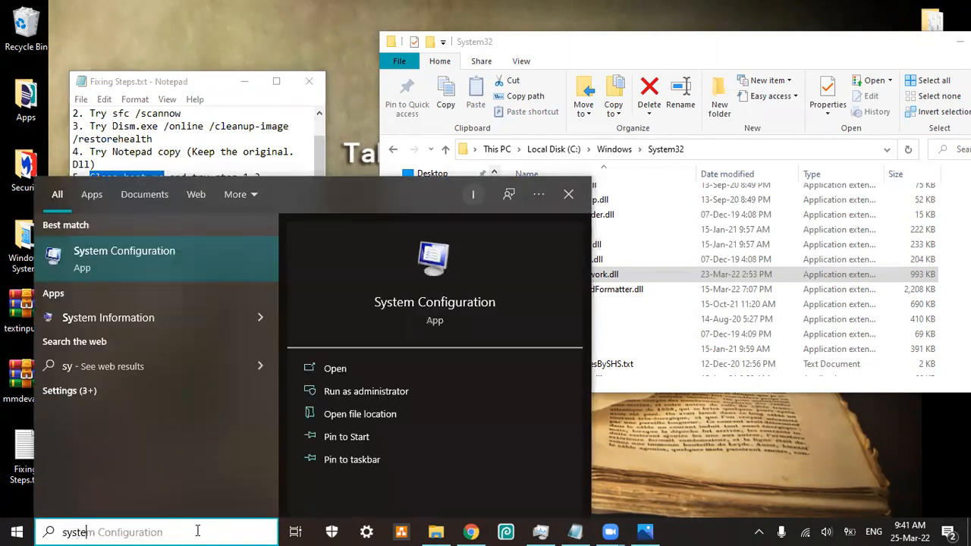
left_click(144, 266)
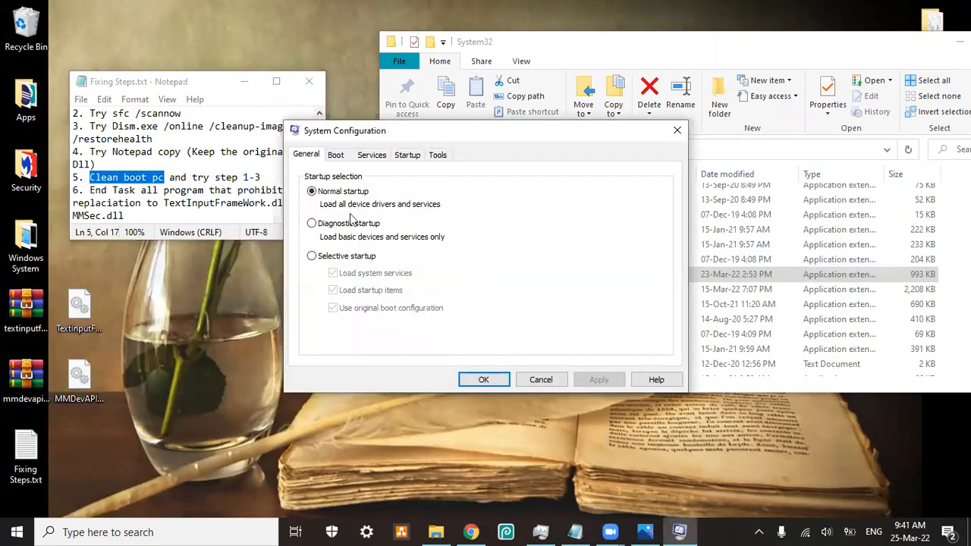
left_click(371, 155)
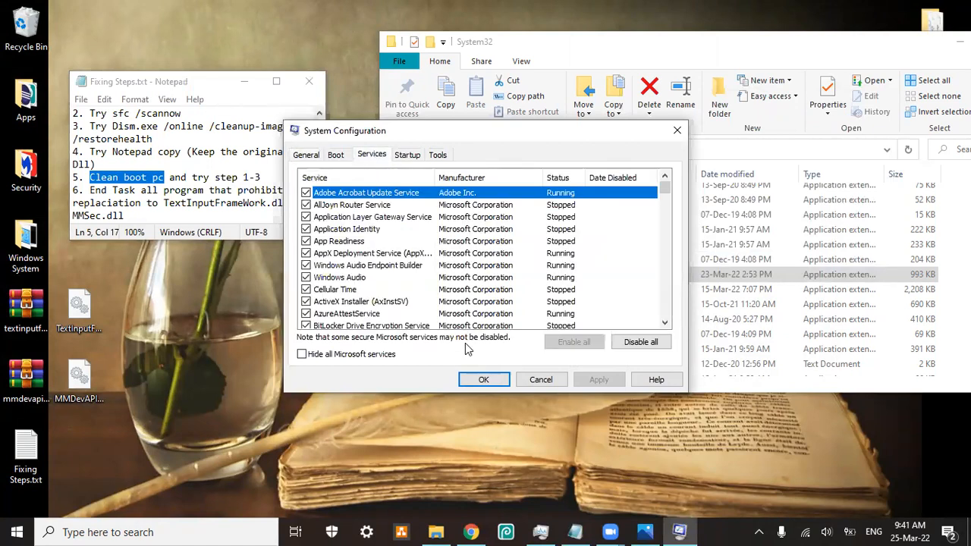
left_click(382, 358)
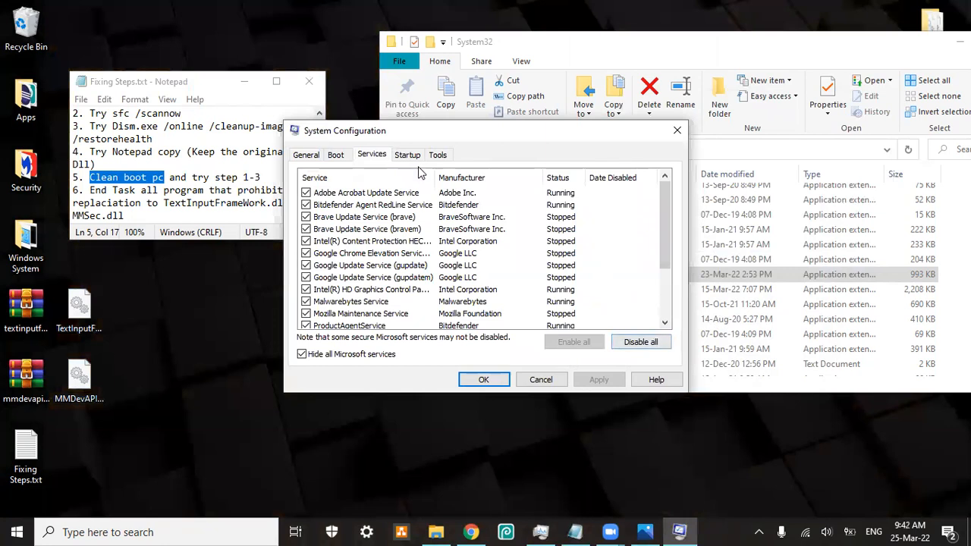
Step: Open Task Manager's startup items from System Configuration, view the options for Realtek HD Audio Manager, and close Task Manager
left_click(409, 155)
left_click(470, 200)
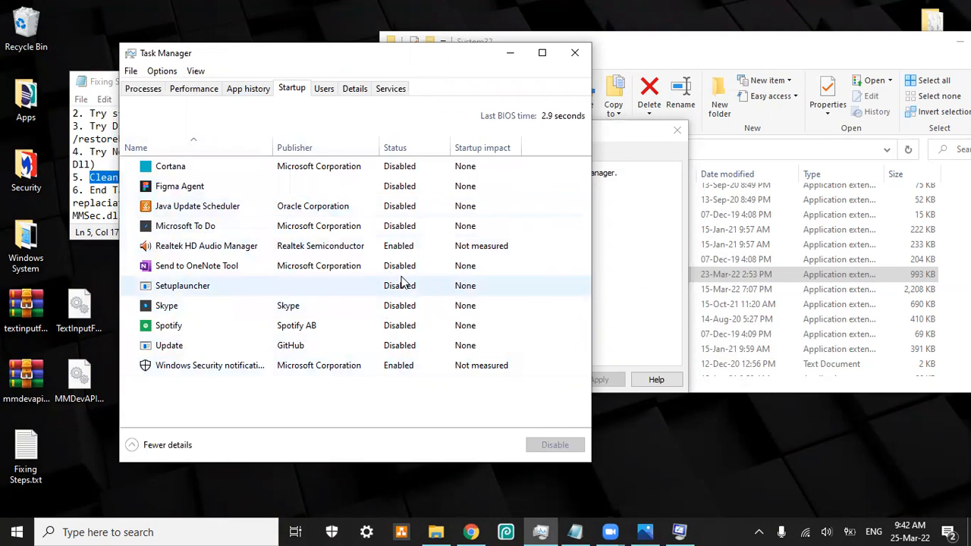
right_click(404, 248)
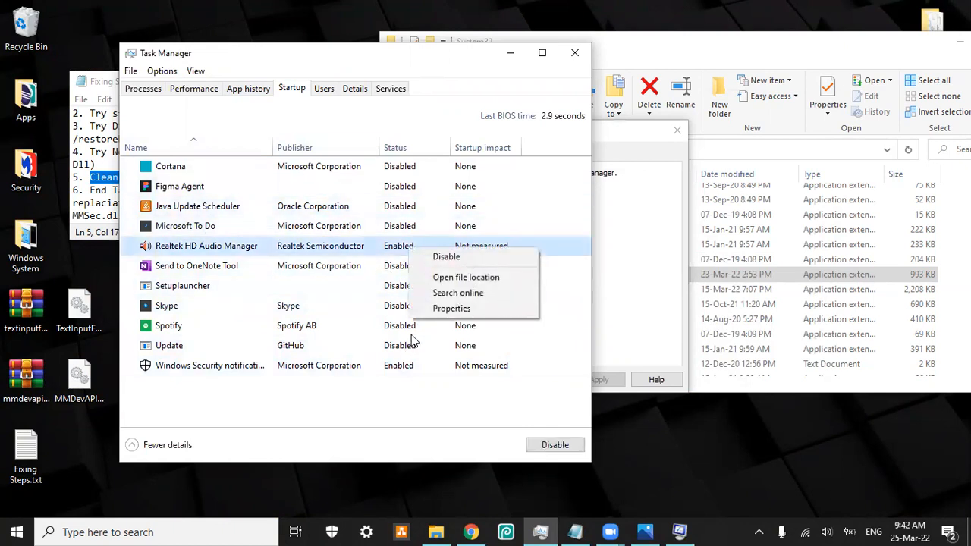
left_click(391, 353)
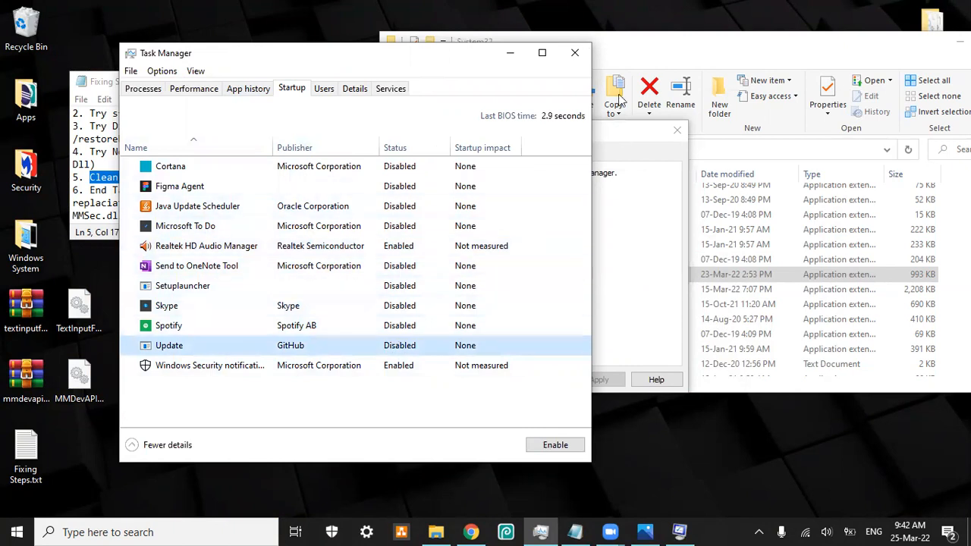
left_click(584, 54)
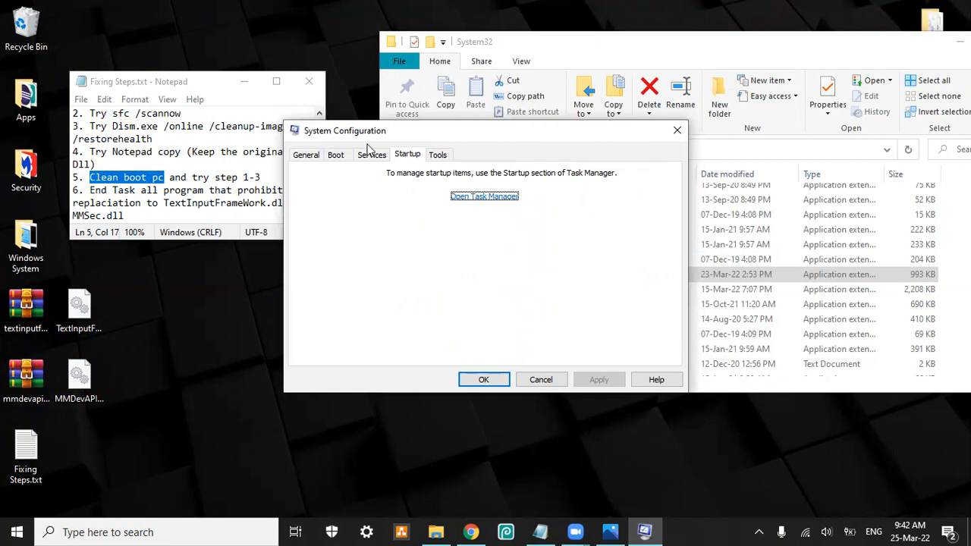
Step: Close System Configuration without applying any changes and return to the desktop
left_click(679, 133)
right_click(360, 109)
left_click(318, 146)
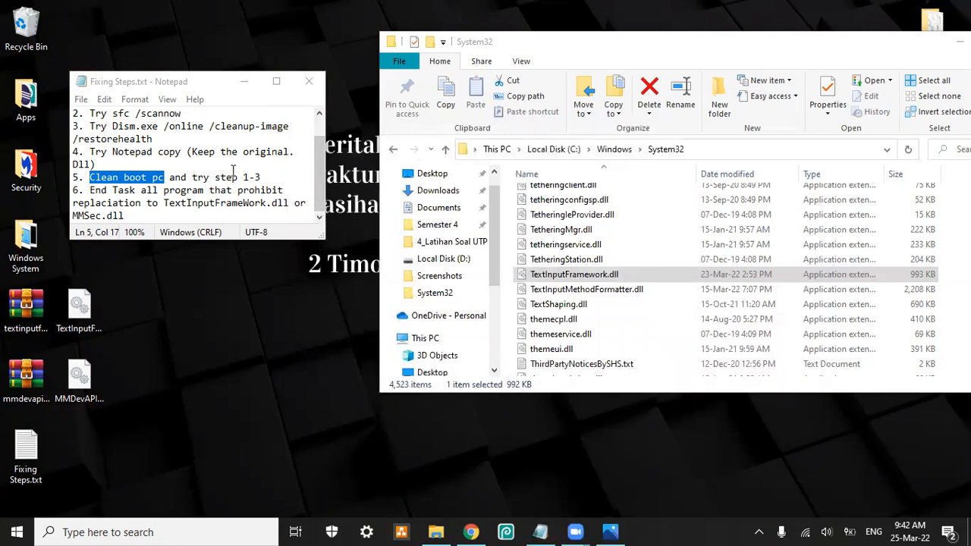
Step: Highlight "1-3" in step 5 of the notes, the DLL names in step 1, and "sfc /scannow" in step 2
left_click_drag(241, 179, 261, 179)
left_click_drag(318, 160, 320, 129)
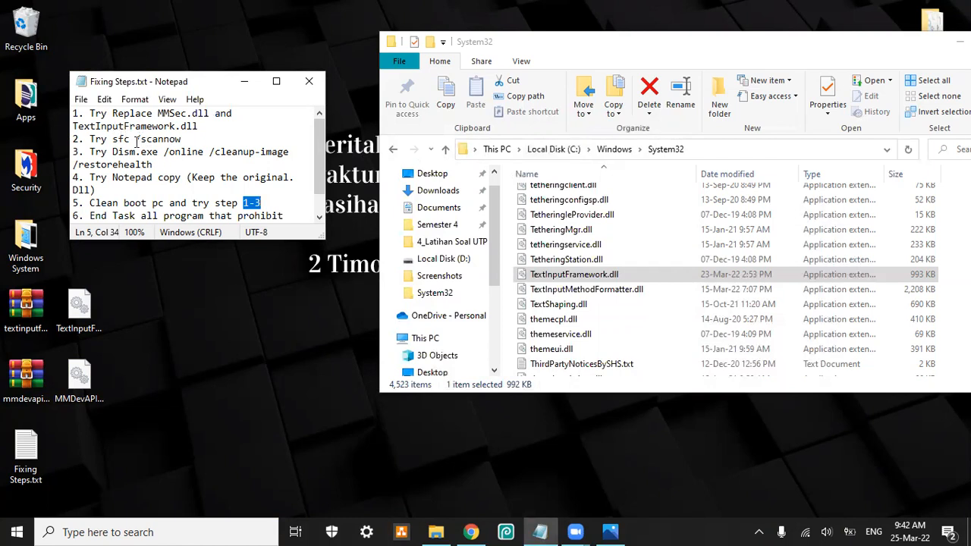
left_click_drag(163, 113, 207, 126)
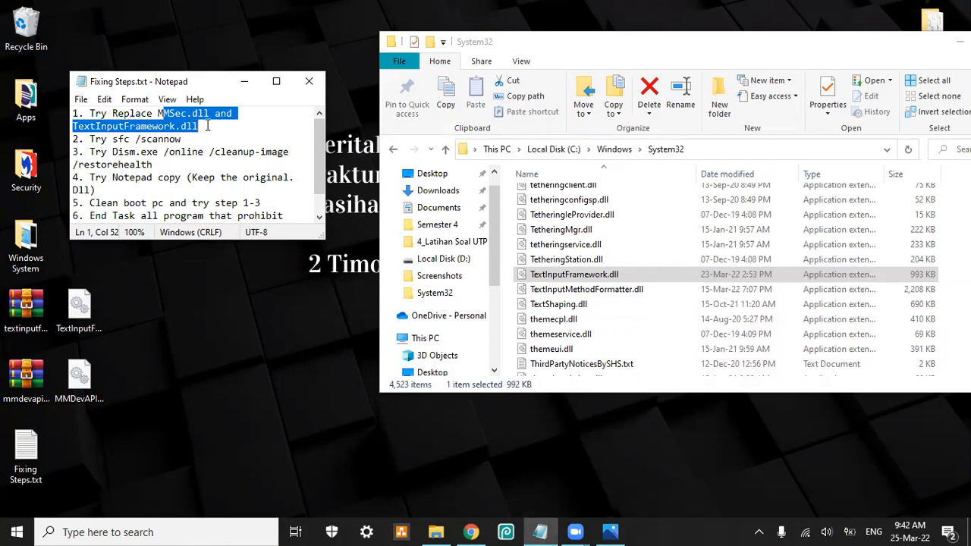
left_click(123, 139)
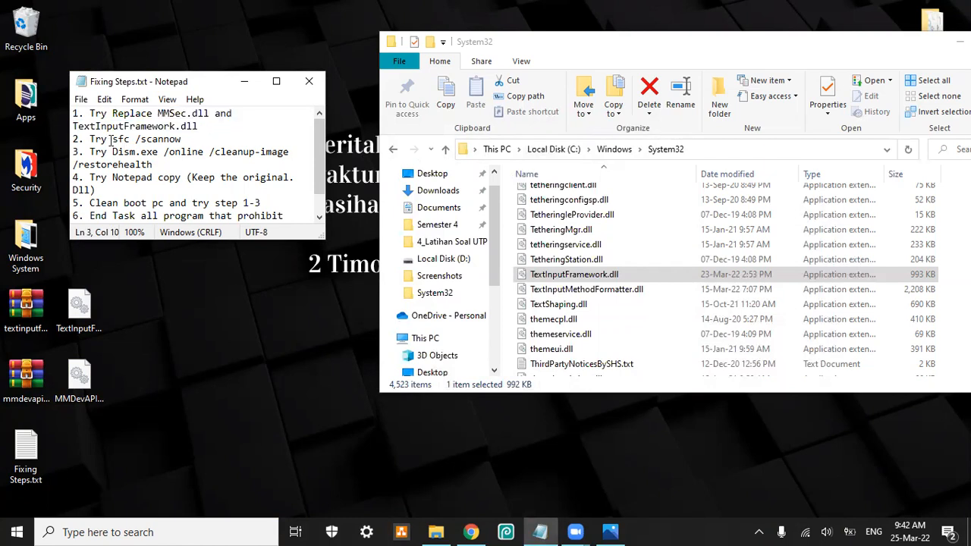
left_click_drag(112, 140, 182, 140)
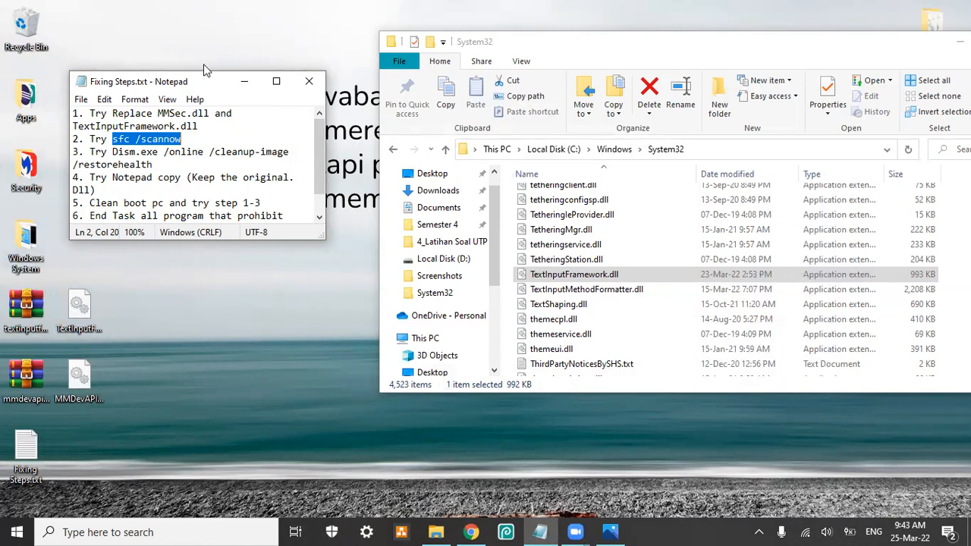
Step: Highlight step 6 of the notes about ending tasks that prohibit replacing the DLL files
scroll(322, 163, "down", 1)
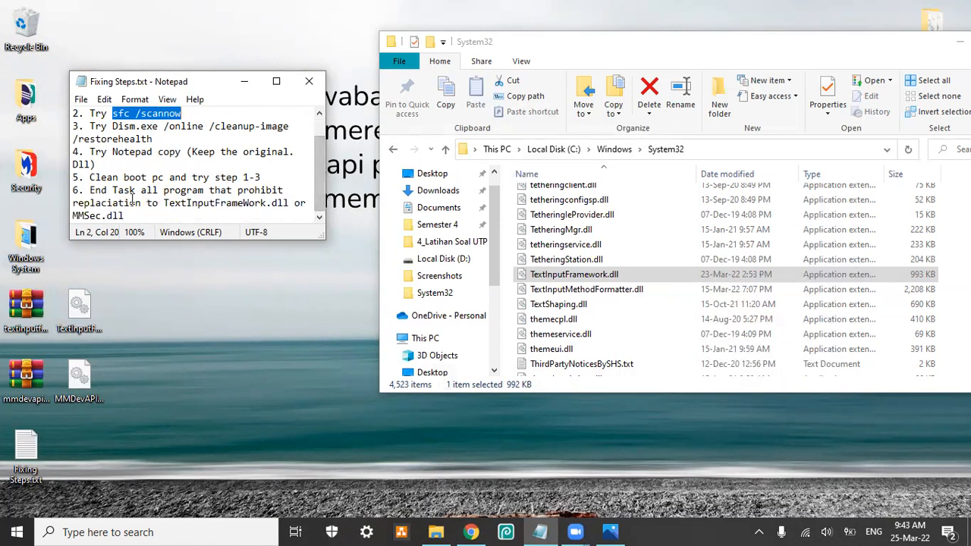
left_click_drag(89, 189, 25, 191)
left_click(166, 217)
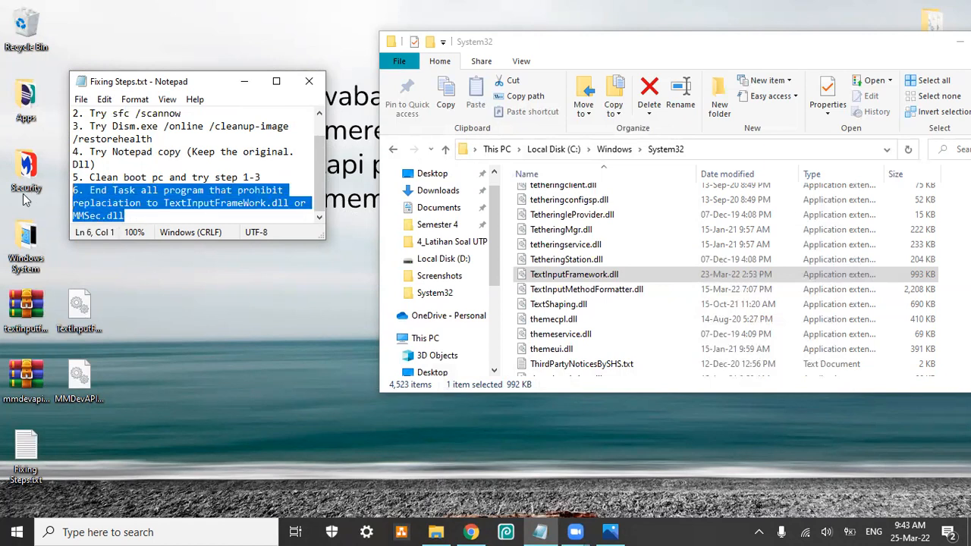
Step: Highlight all of step 6 in the notes, then only the words "End Task" at its start
left_click(80, 207)
left_click_drag(125, 217, 60, 191)
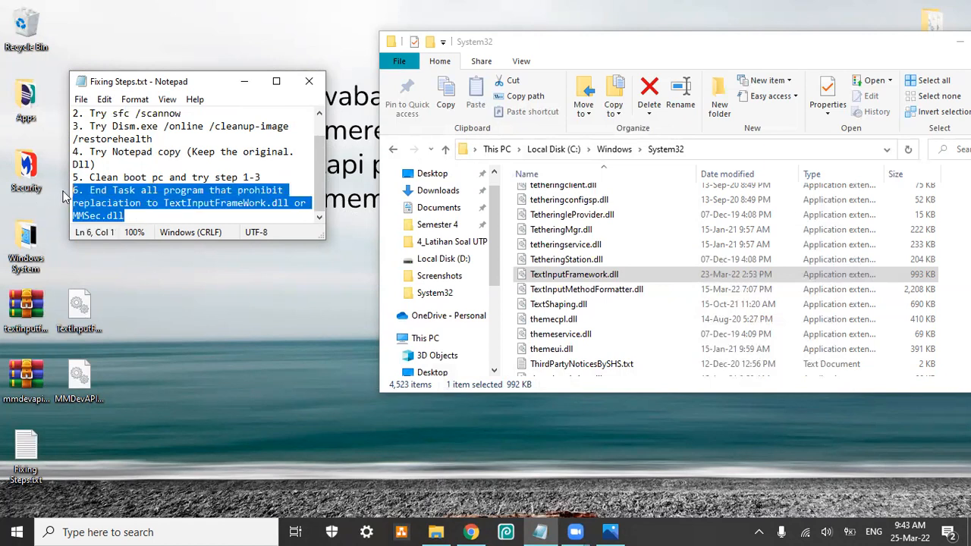
left_click(136, 216)
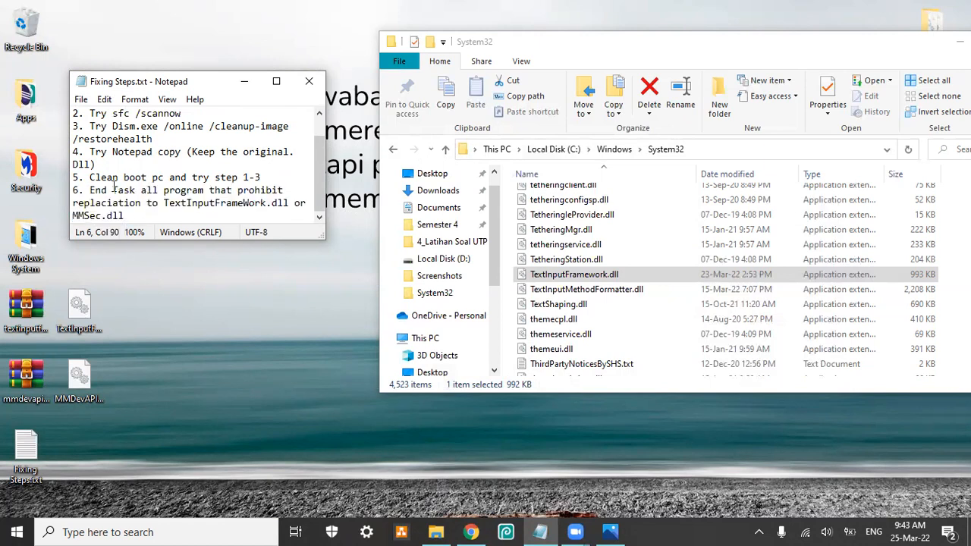
left_click_drag(89, 190, 136, 190)
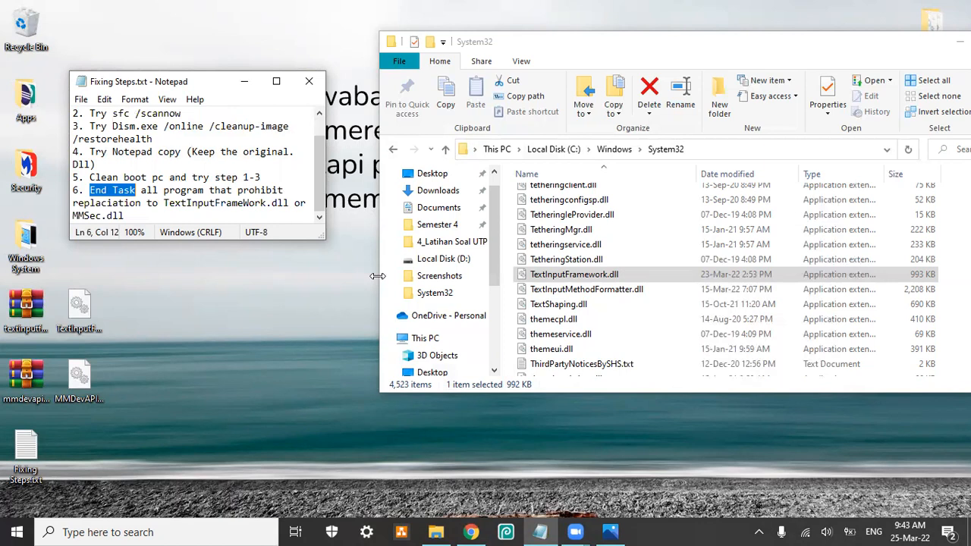
Step: Highlight "Clean boot pc" in step 5 of the notes
scroll(319, 186, "up", 1)
scroll(159, 195, "down", 1)
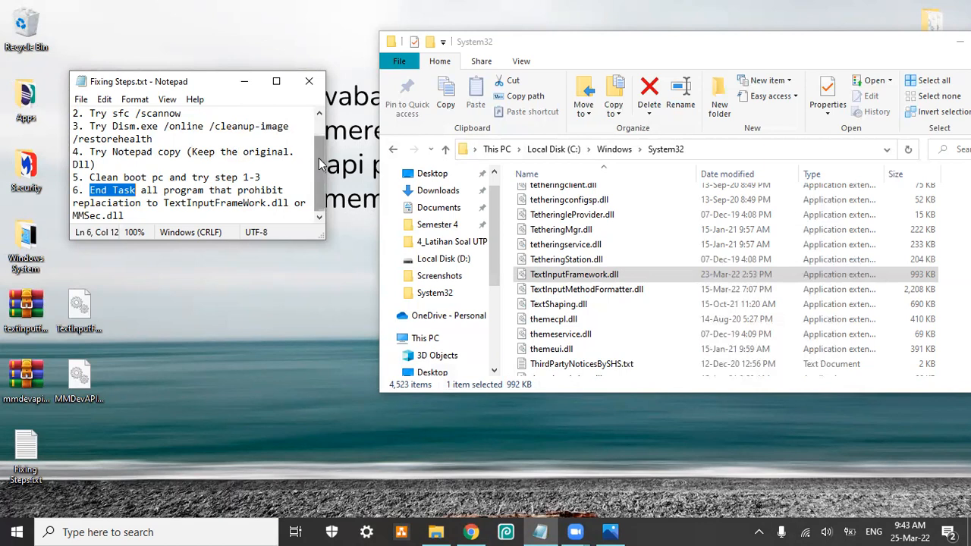
scroll(215, 220, "up", 1)
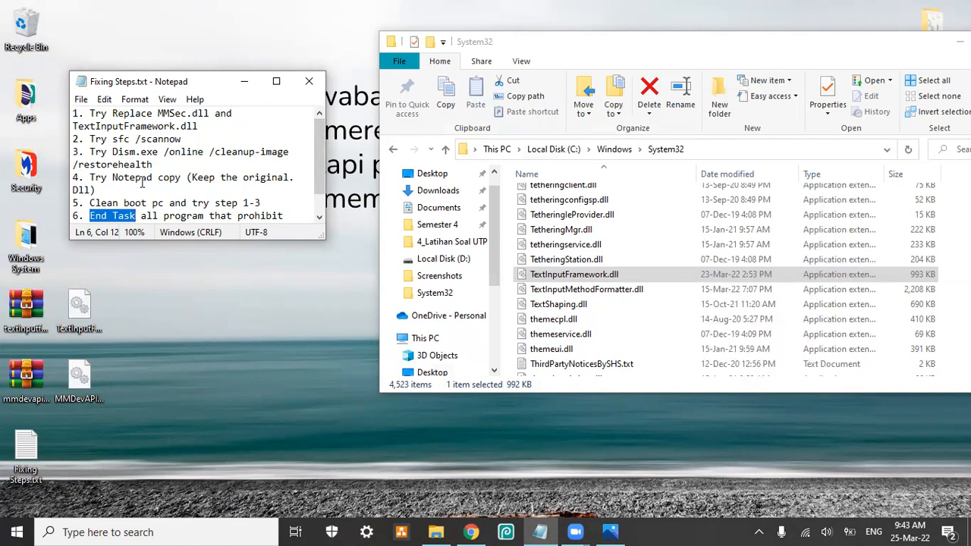
double_click(104, 203)
left_click_drag(132, 206, 162, 205)
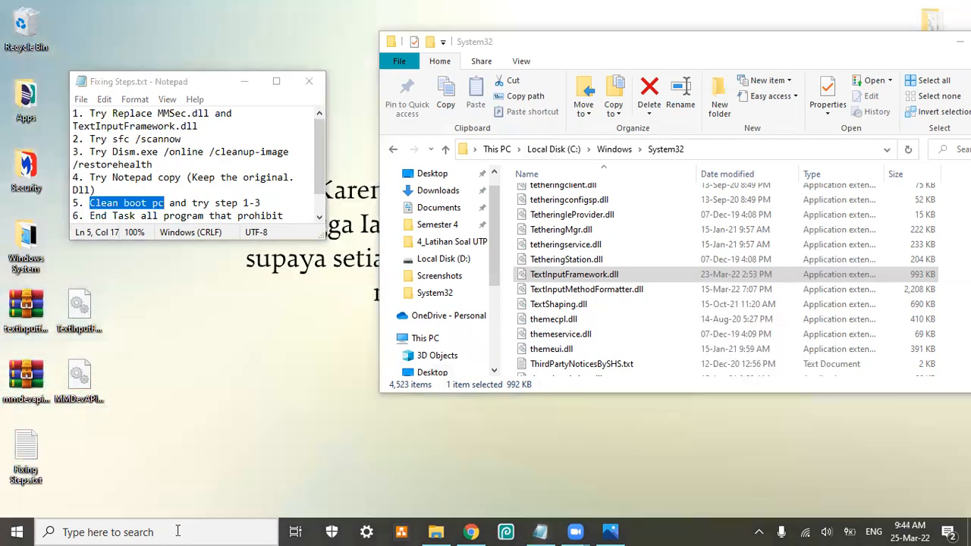
Step: Search for and open System Configuration, and hide all Microsoft services in its list of services
key("super+s")
type("sys")
left_click(193, 279)
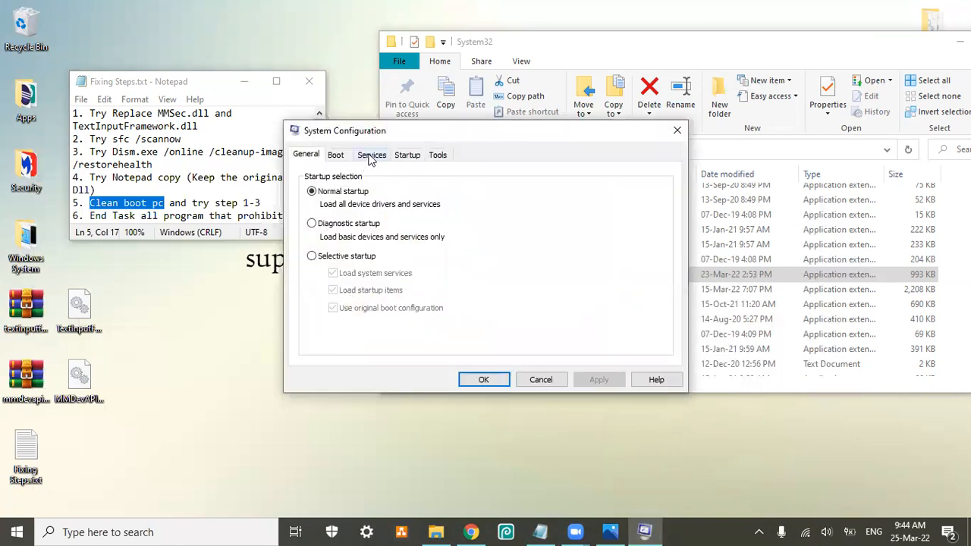
left_click(371, 154)
left_click(311, 351)
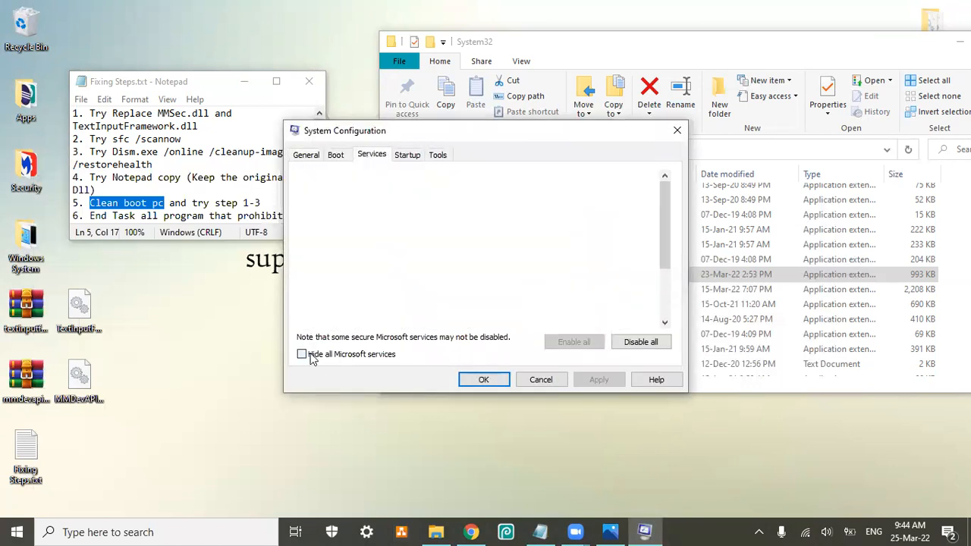
Step: View Task Manager's startup items from System Configuration and minimize Task Manager
left_click(410, 154)
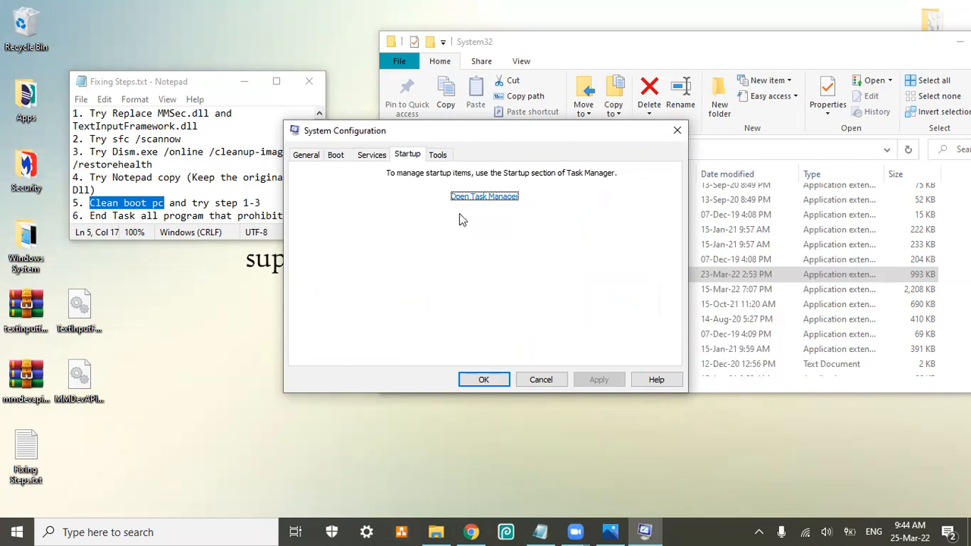
left_click(464, 196)
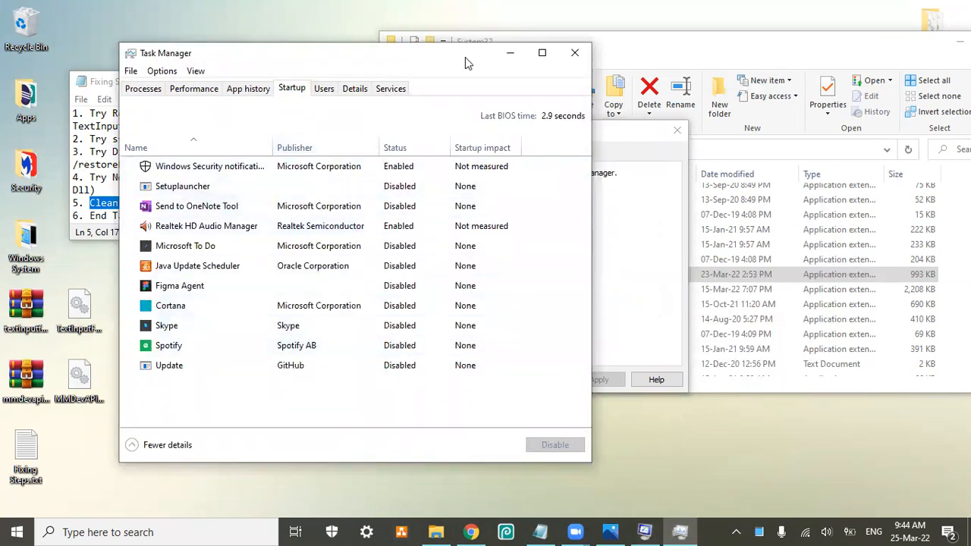
left_click(509, 54)
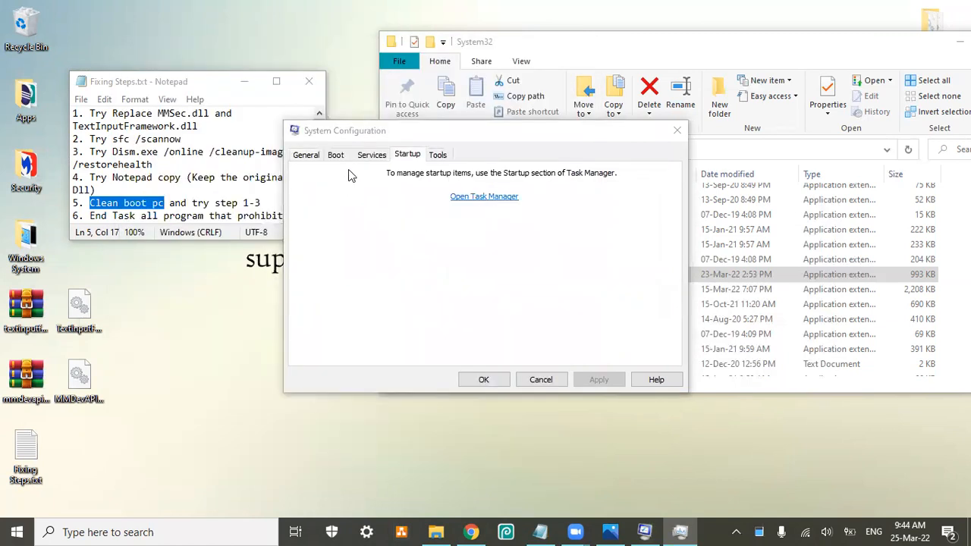
Step: Highlight the parts of the "sfc /scannow" command in step 2 of the notes, ending with "scannow"
left_click(182, 152)
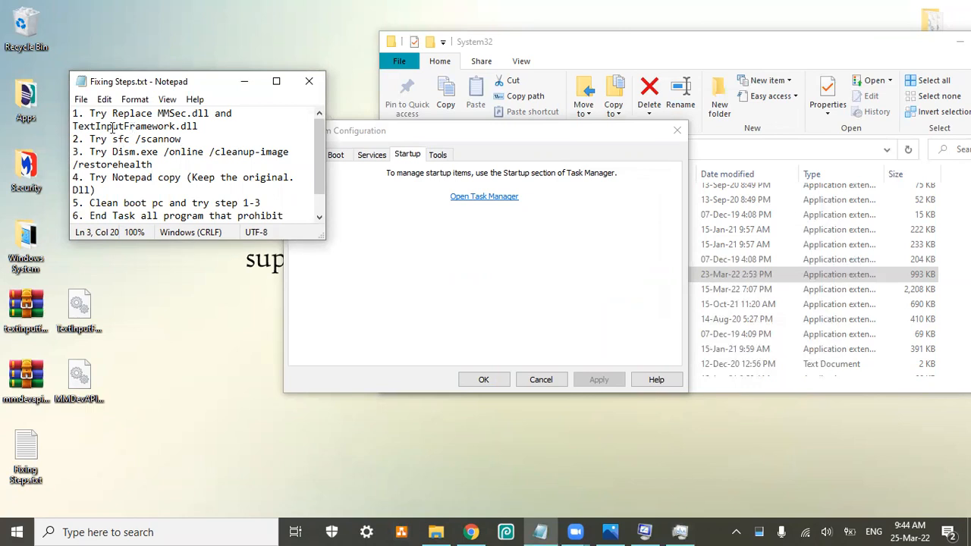
left_click_drag(112, 138, 131, 139)
left_click(138, 139)
type("/")
double_click(176, 139)
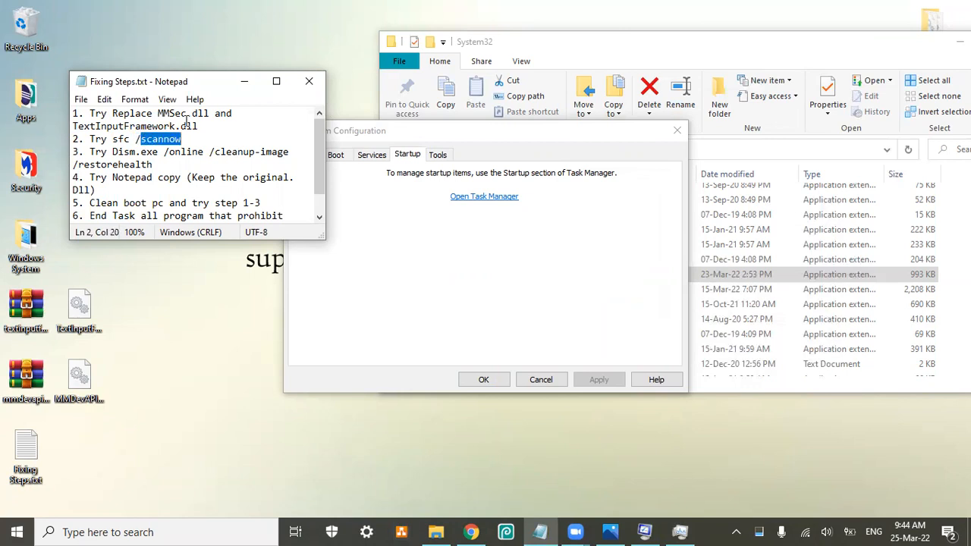
Step: Return to the services list in System Configuration and include the Microsoft services again
left_click(343, 219)
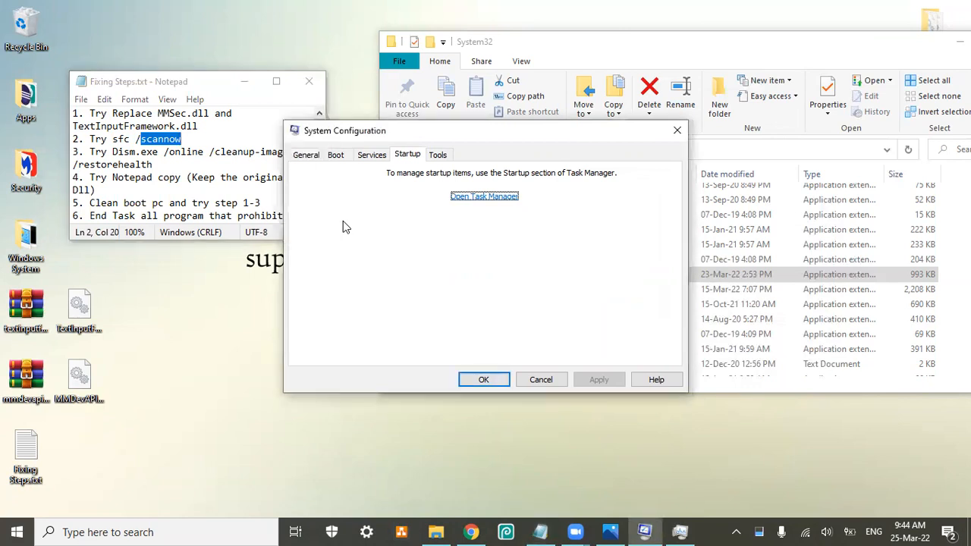
left_click(372, 154)
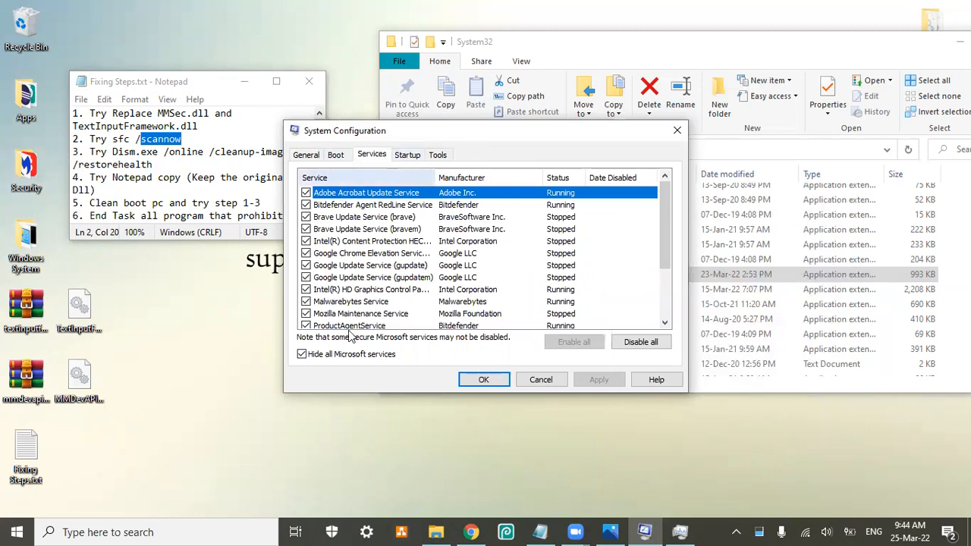
left_click(307, 357)
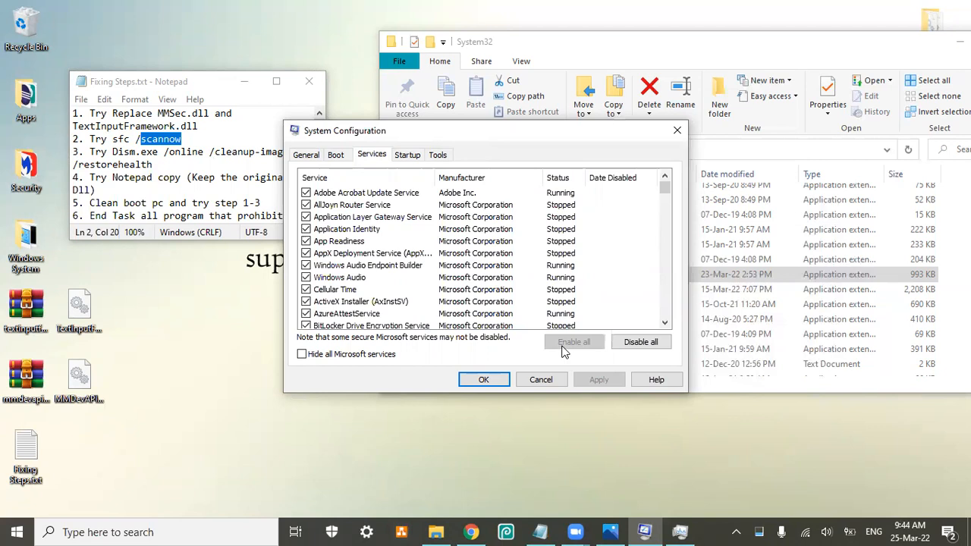
Step: Reopen the startup items in Task Manager from System Configuration, review their statuses, and close Task Manager
left_click(402, 159)
left_click(456, 200)
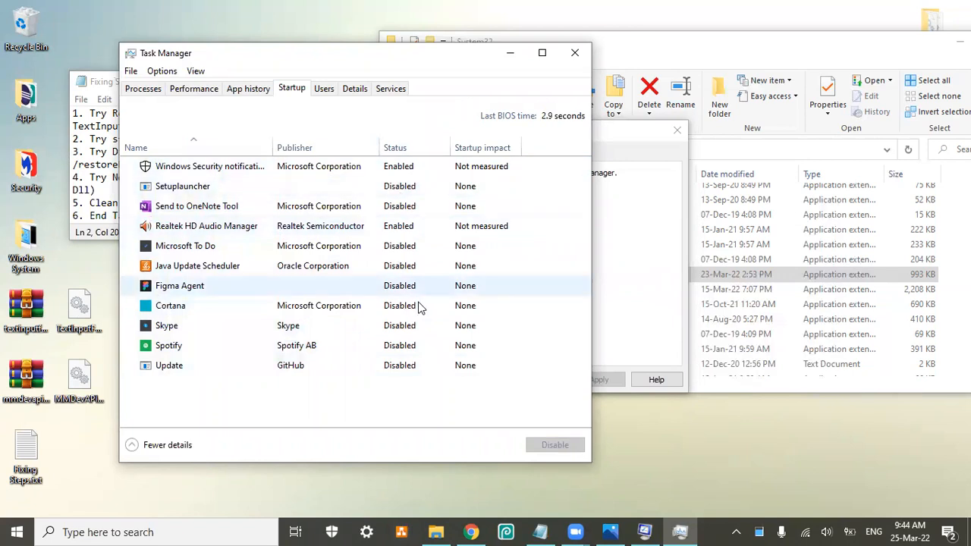
left_click(574, 53)
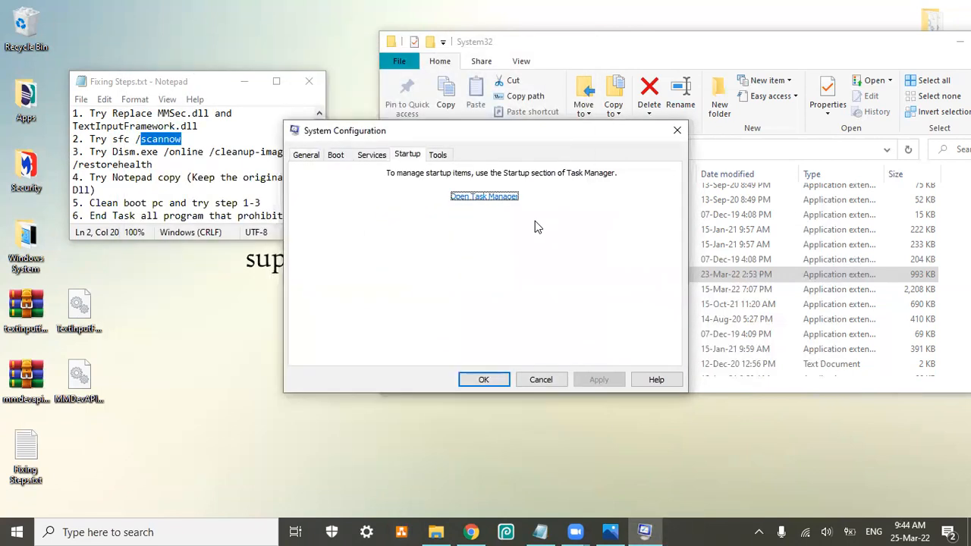